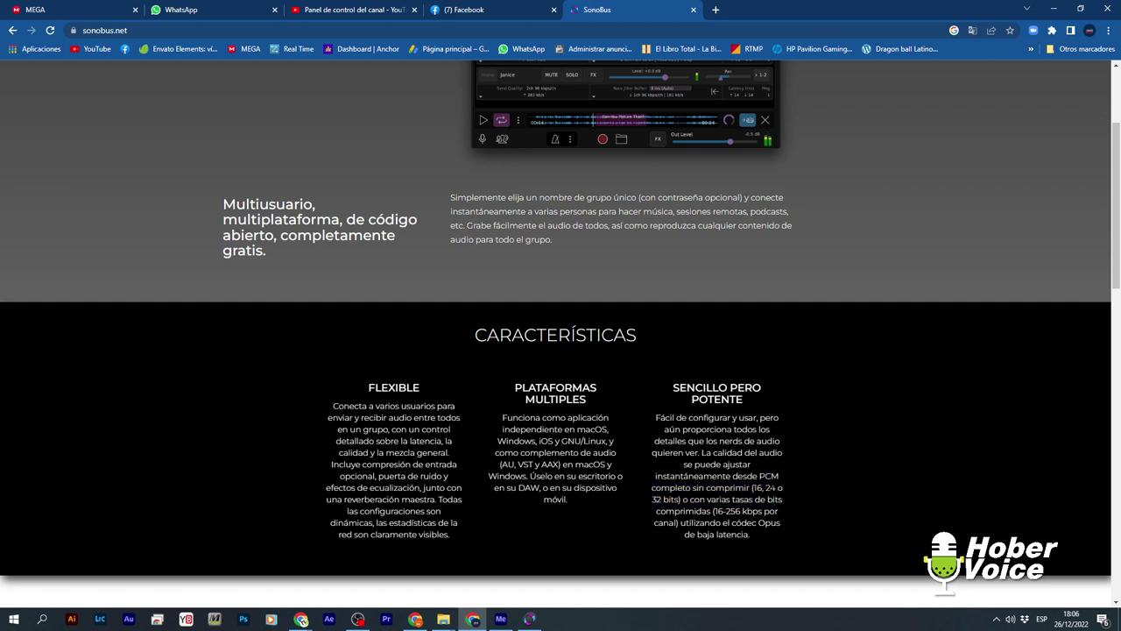
# - Read through the SonoBus website, examining its features, audio quality description, best practices and downloads per platform
pyautogui.moveTo(653, 499); pyautogui.dragTo(784, 503)
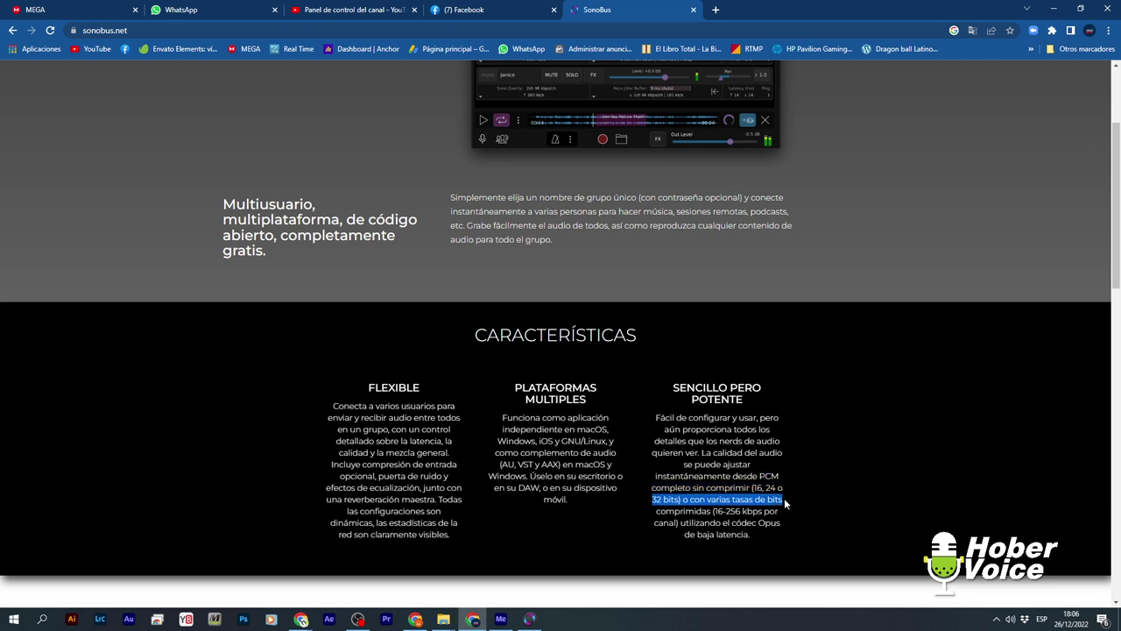
pyautogui.click(726, 508)
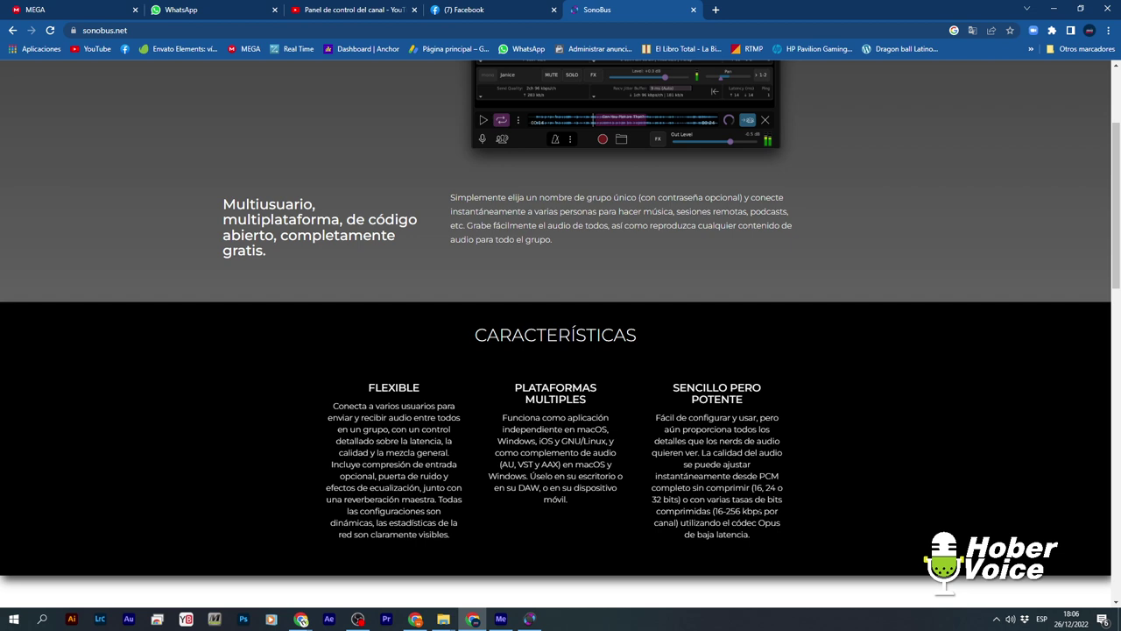
pyautogui.scroll(2, 749, 536)
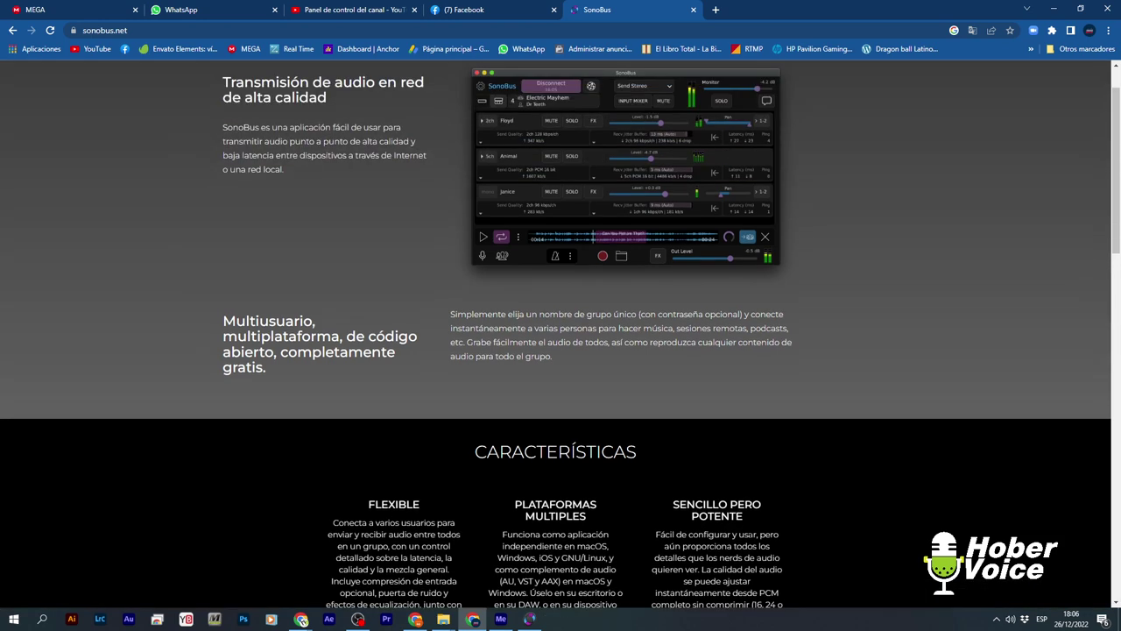
pyautogui.scroll(-5, 755, 543)
pyautogui.scroll(-8, 761, 552)
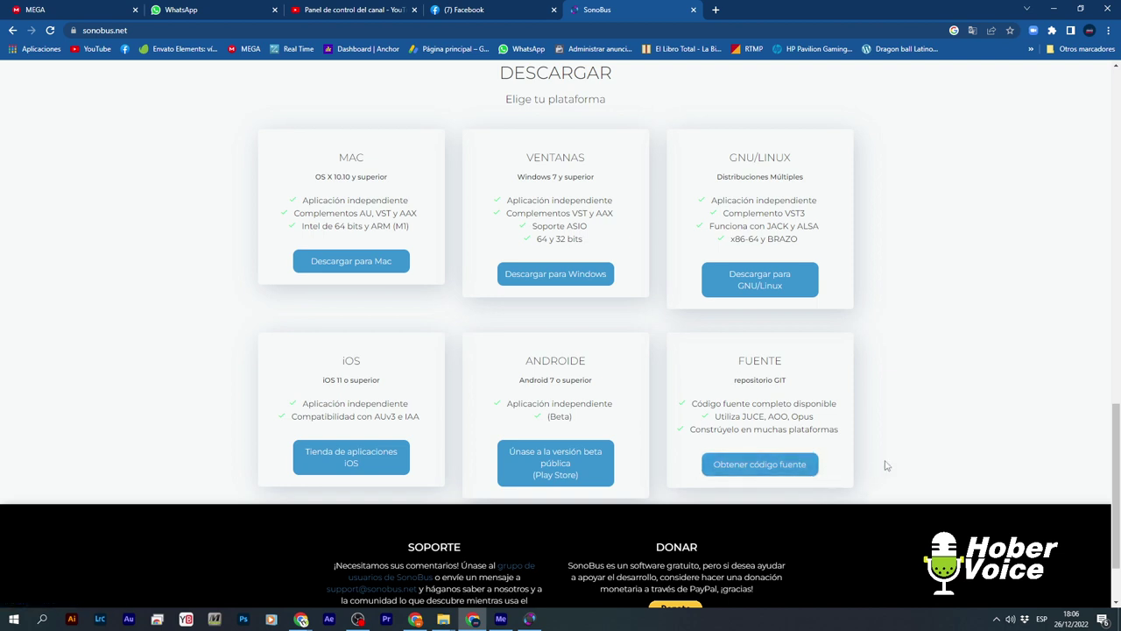
pyautogui.scroll(-1, 887, 470)
pyautogui.scroll(-1, 886, 470)
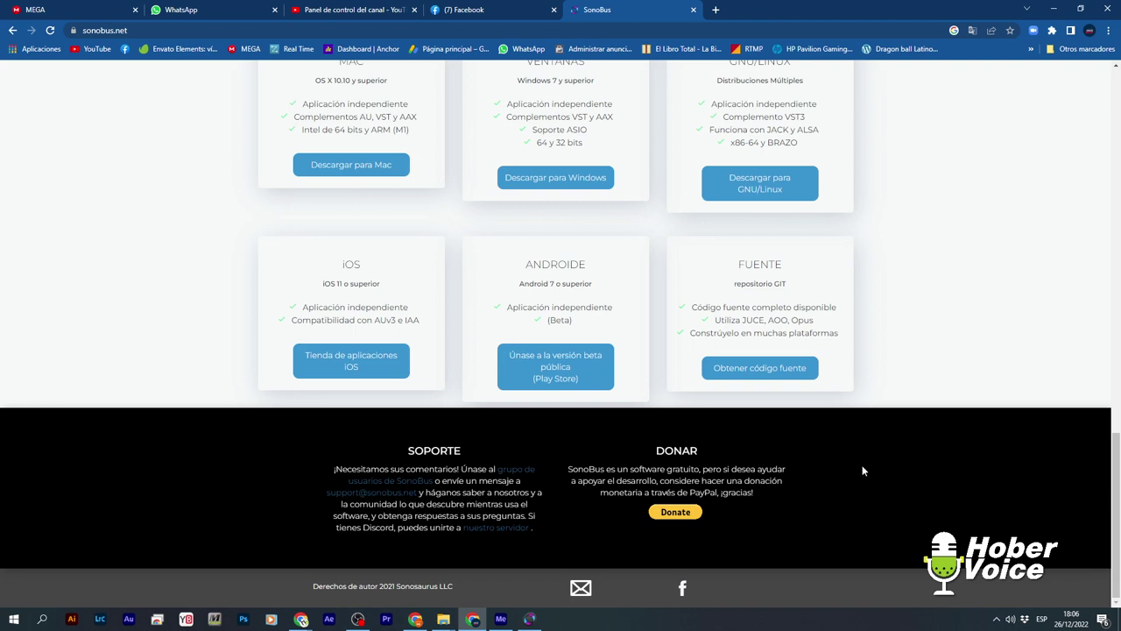
pyautogui.scroll(6, 863, 472)
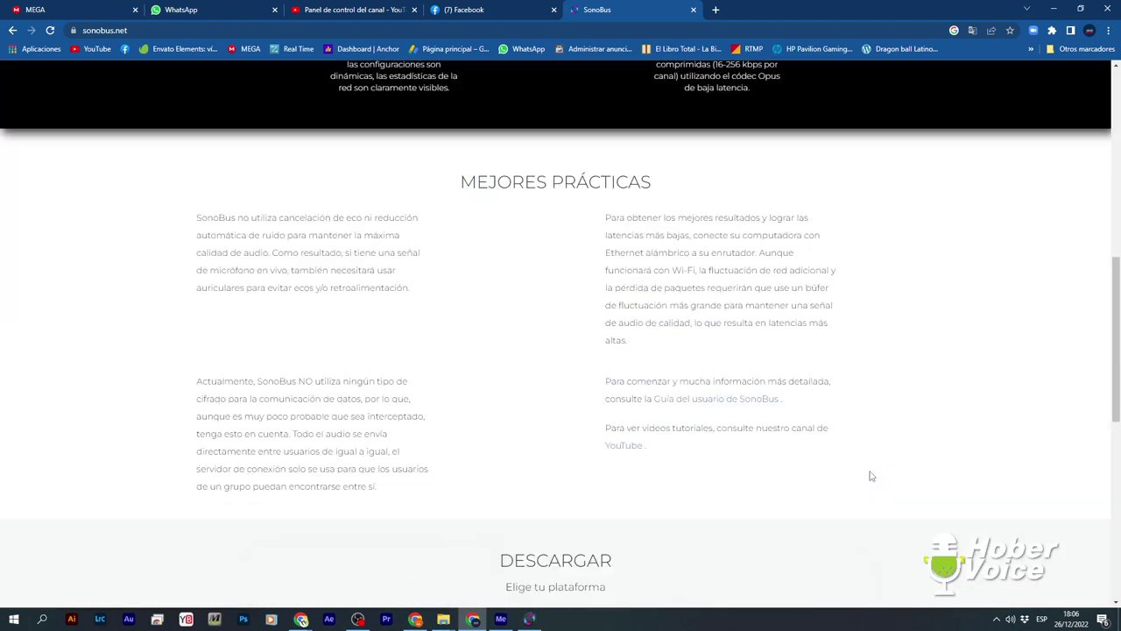
pyautogui.scroll(10, 871, 475)
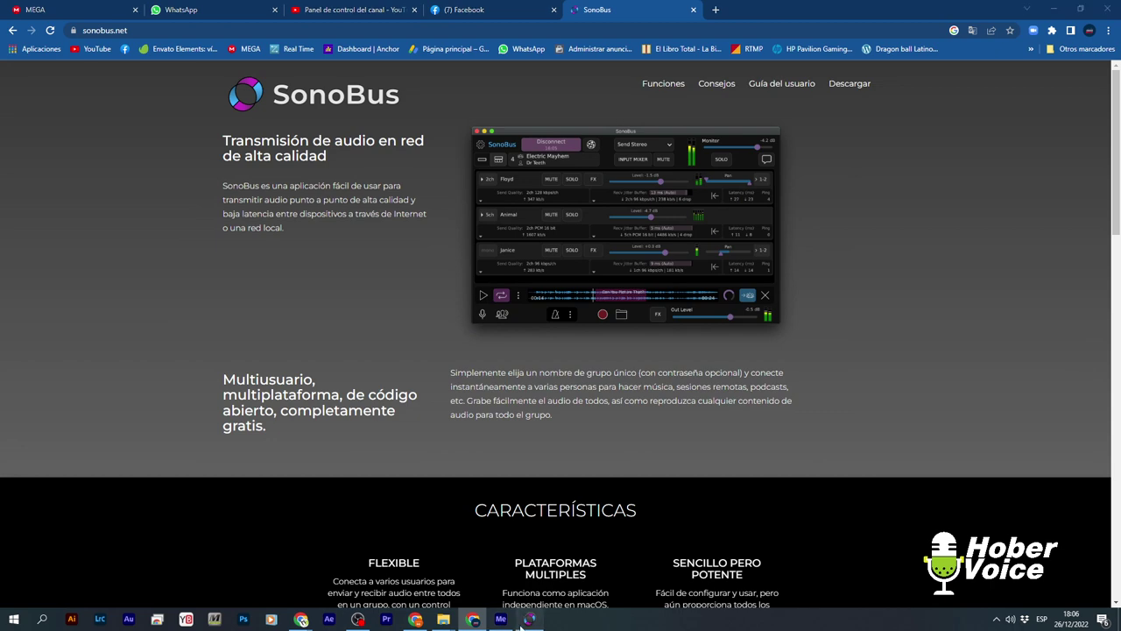
# - Switch to the SonoBus desktop app and toggle the input mixer off and back on
pyautogui.click(528, 620)
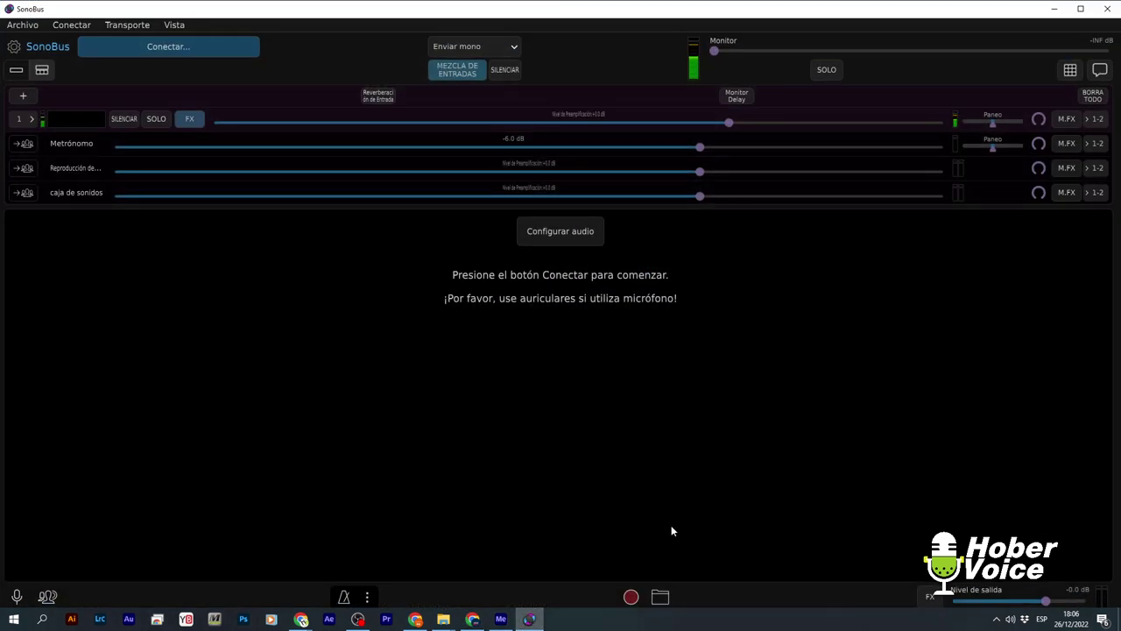
pyautogui.click(358, 620)
pyautogui.moveTo(1062, 78); pyautogui.dragTo(787, 112)
pyautogui.click(1071, 112)
pyautogui.click(468, 72)
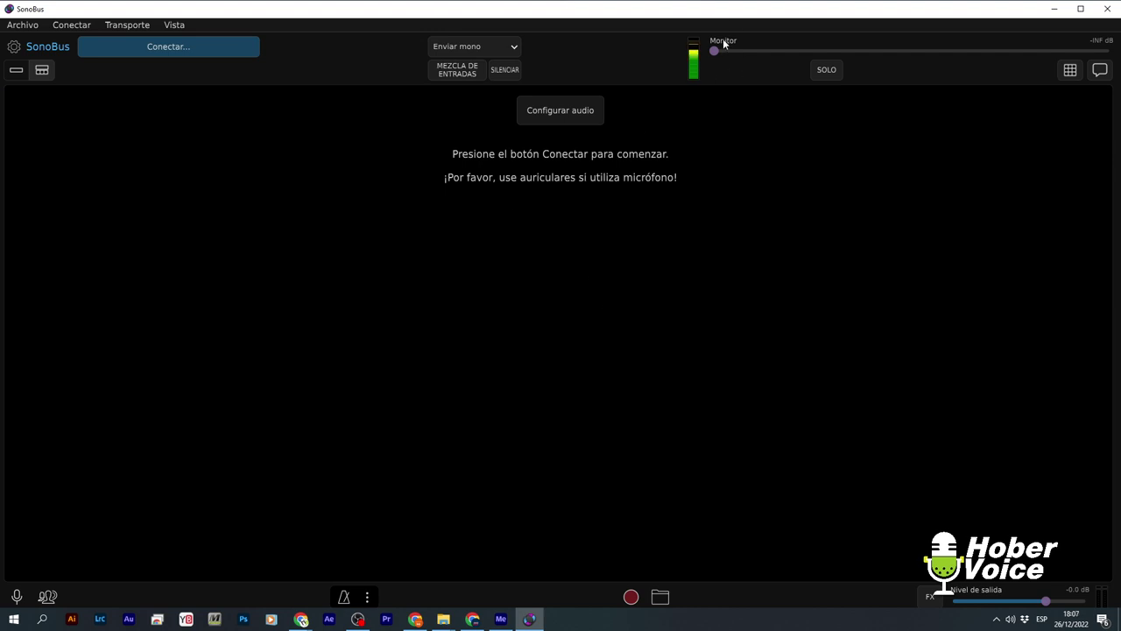
pyautogui.click(463, 72)
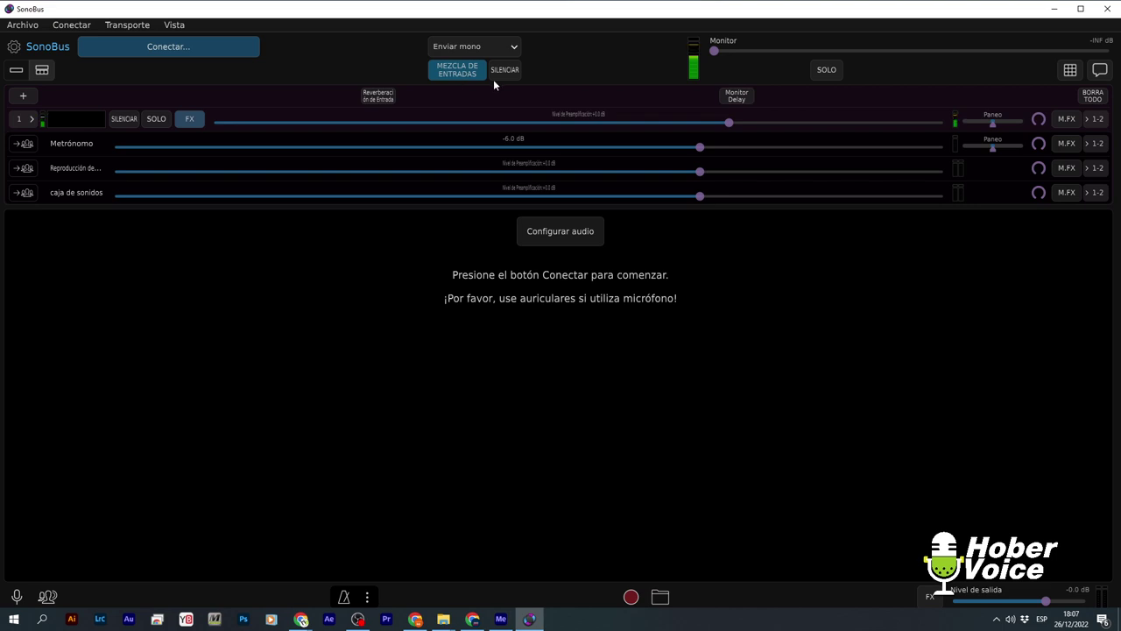
# - Open the SonoBus settings on the audio device configuration
pyautogui.click(22, 25)
pyautogui.click(77, 242)
pyautogui.click(14, 48)
pyautogui.click(14, 53)
pyautogui.click(14, 51)
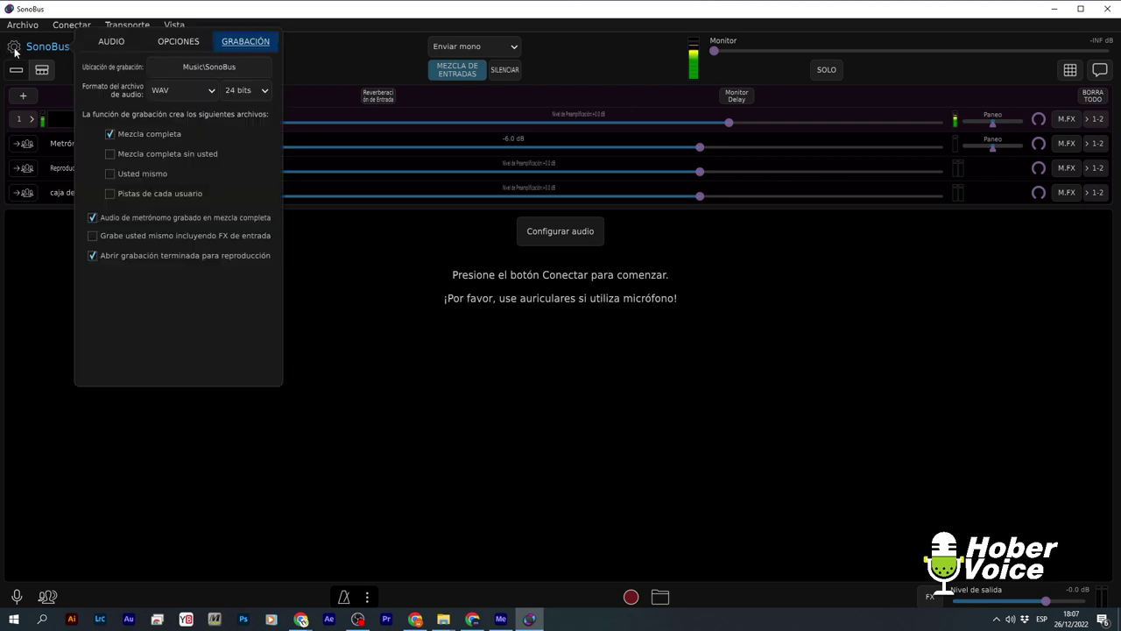
pyautogui.click(104, 42)
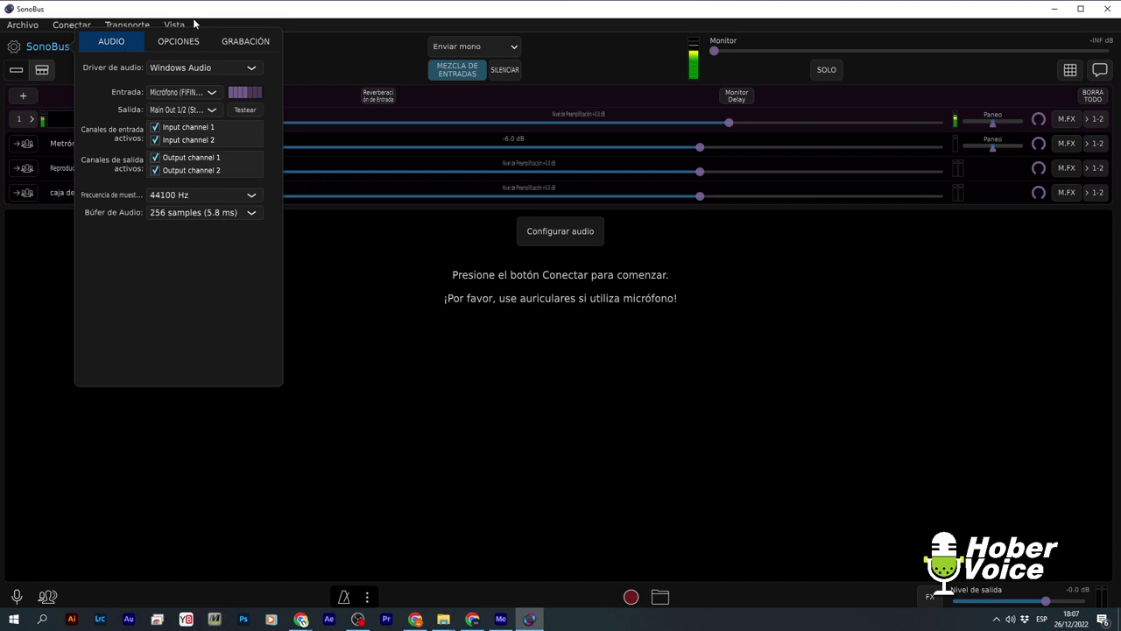
# - Review the available audio drivers and input devices
pyautogui.click(171, 67)
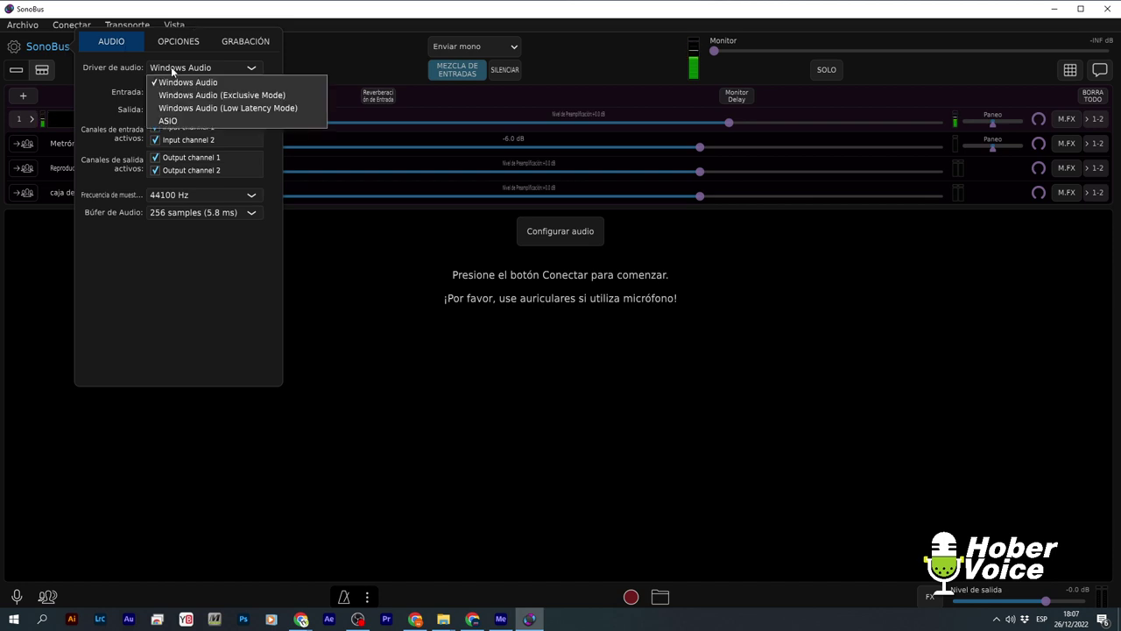
pyautogui.click(173, 68)
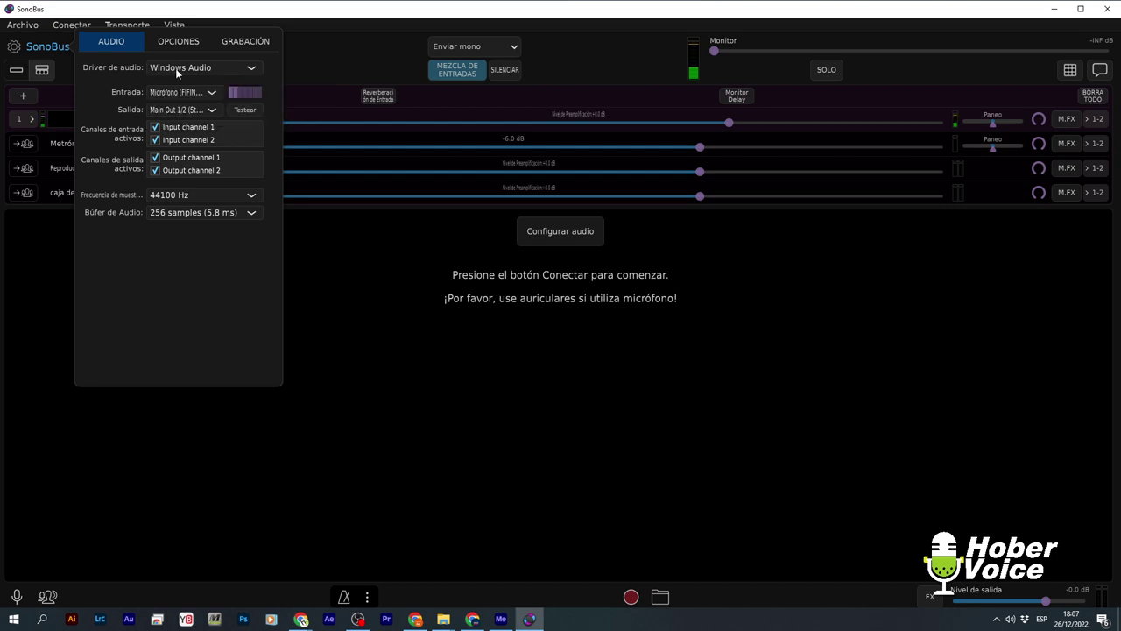
pyautogui.click(201, 91)
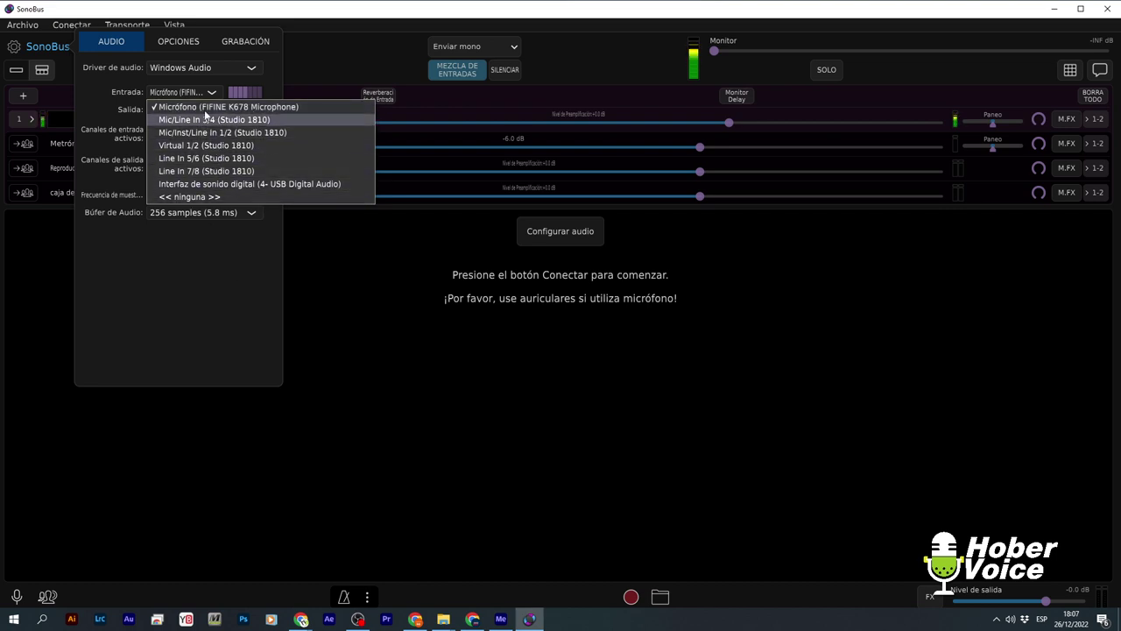
pyautogui.click(233, 267)
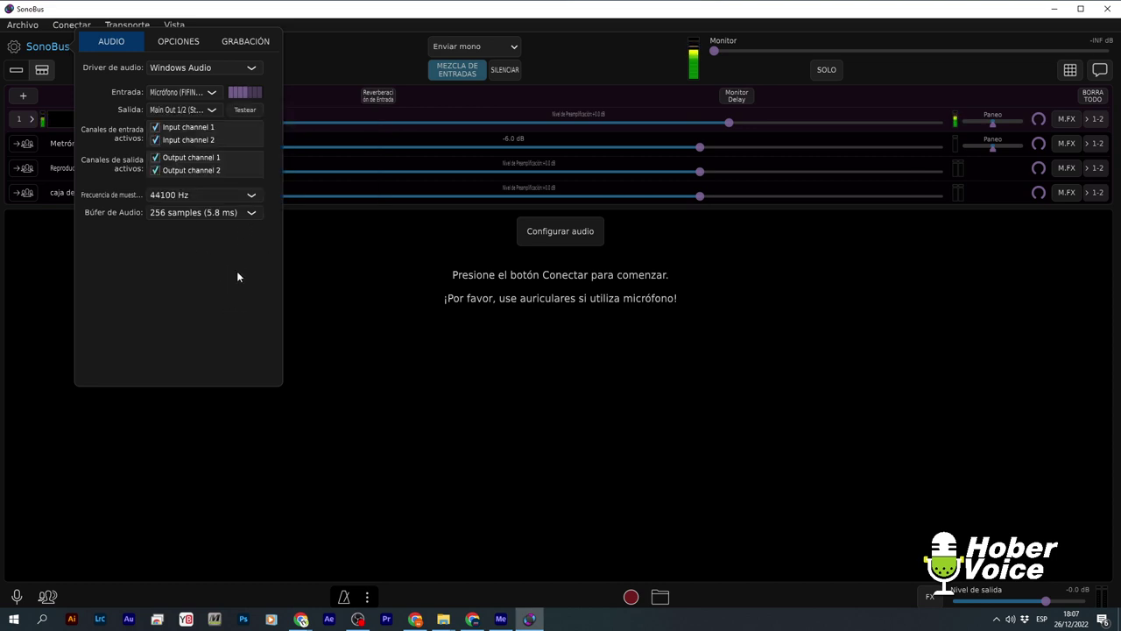
# - Set the audio output to Main Out 1/2 (Studio 1810) and the audio buffer to 256 samples (5.8 ms)
pyautogui.click(177, 110)
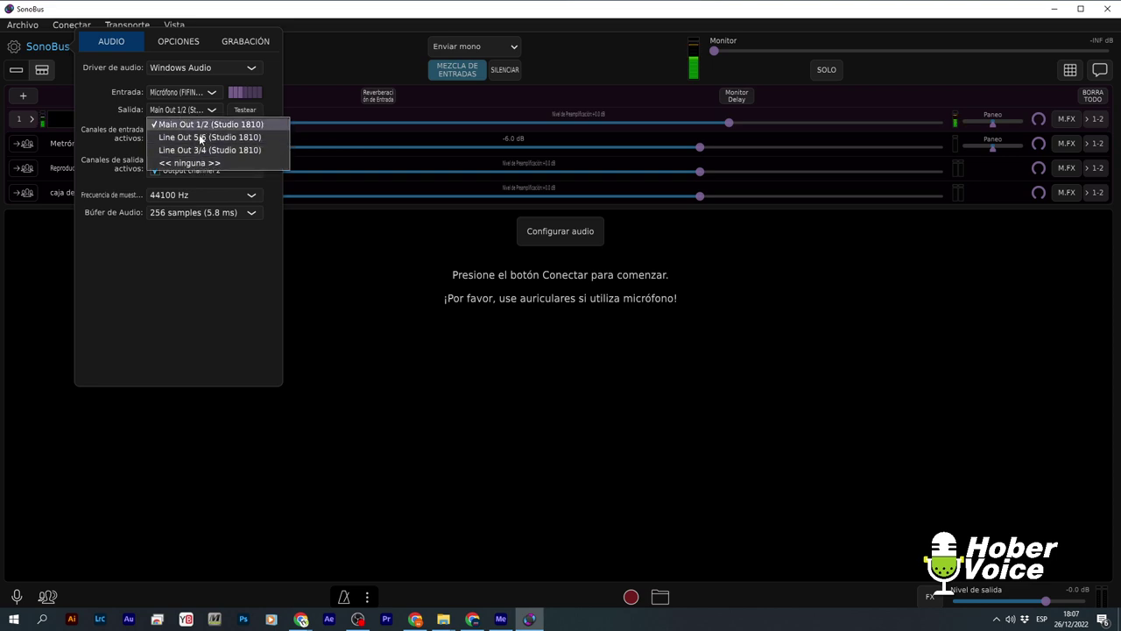
pyautogui.click(197, 163)
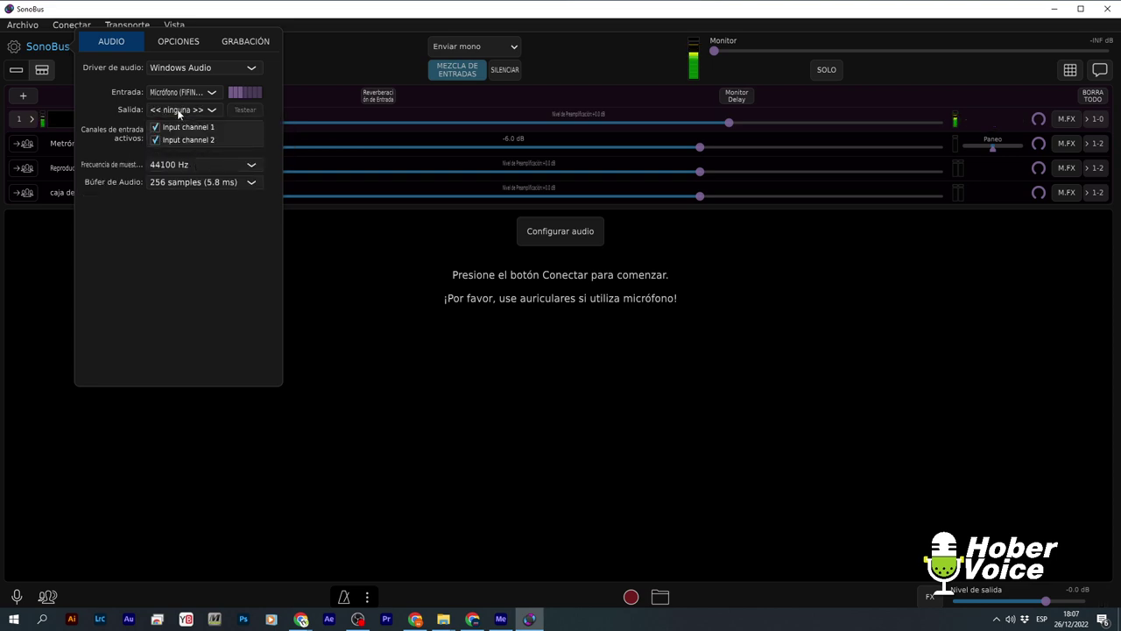
pyautogui.click(177, 109)
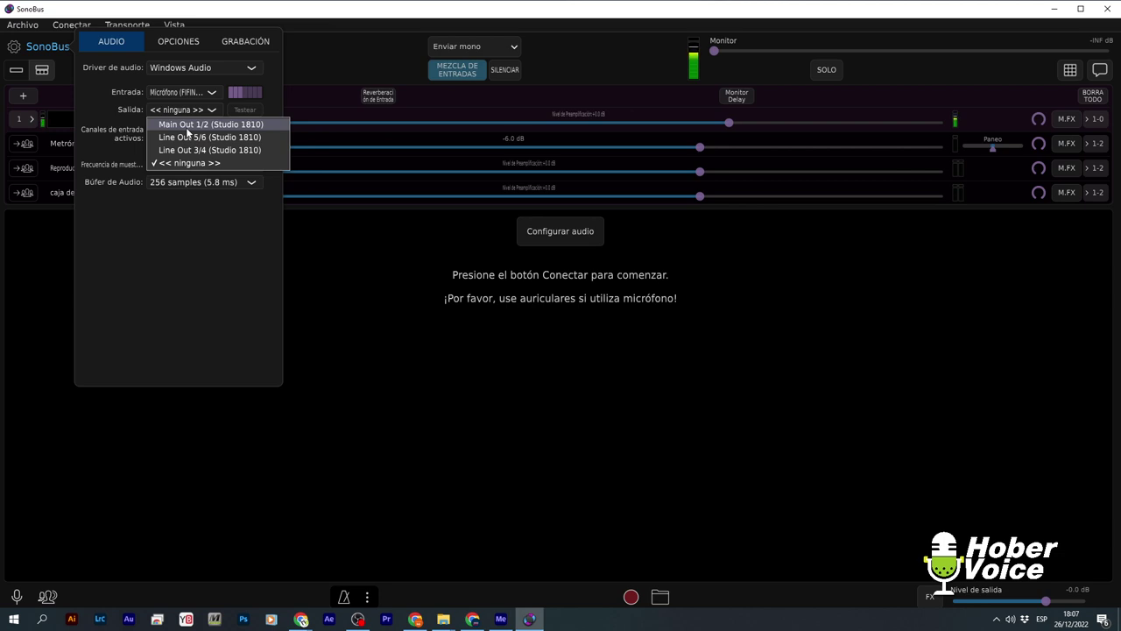
pyautogui.click(186, 127)
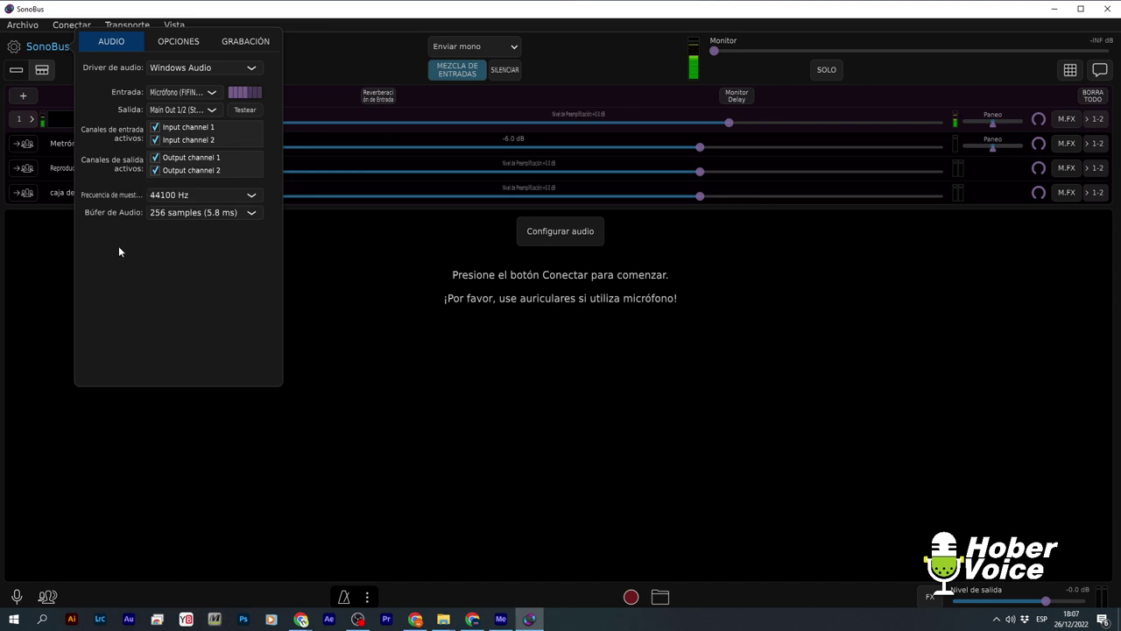
pyautogui.click(180, 212)
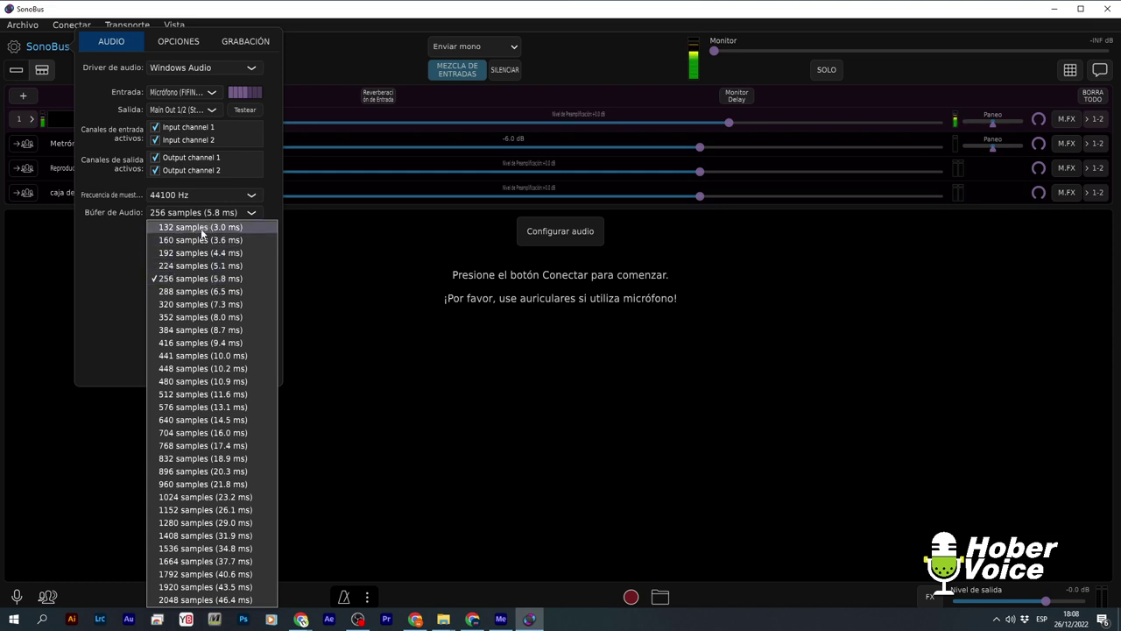
pyautogui.click(195, 279)
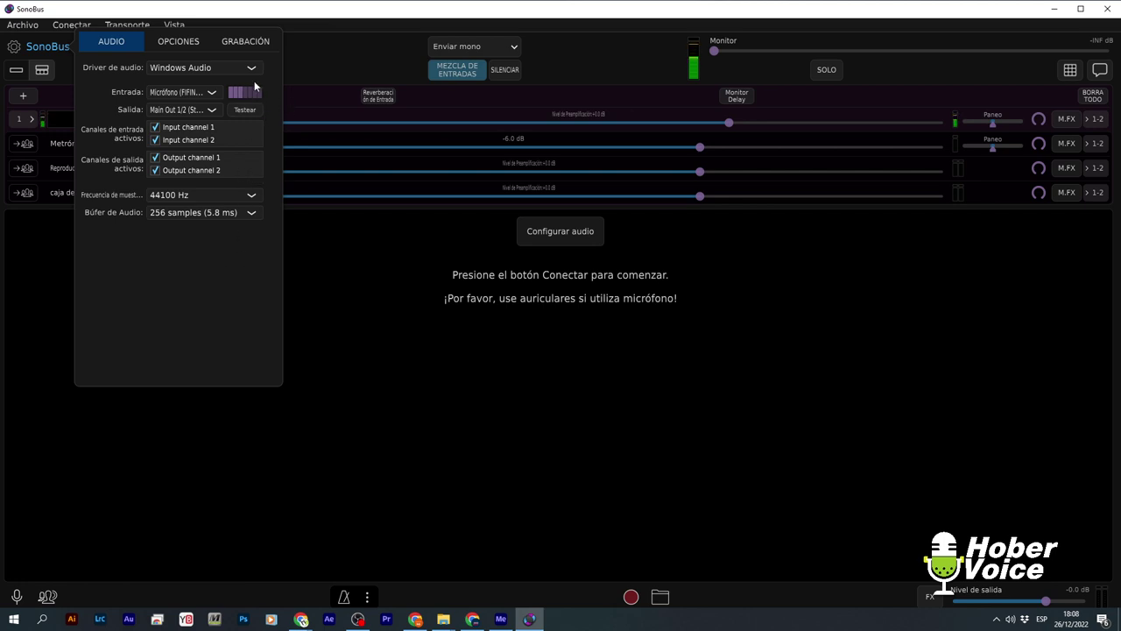
# - Set the default send quality to 256 kbps/ch and the default jitter buffer to 1 ms in the general options
pyautogui.click(176, 43)
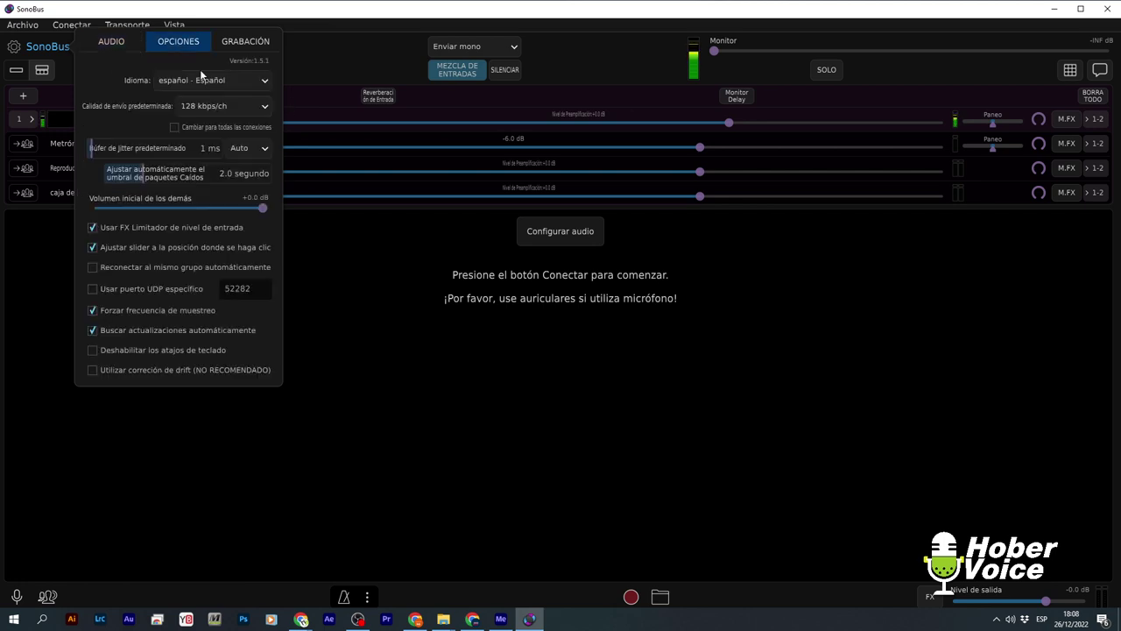
pyautogui.click(207, 82)
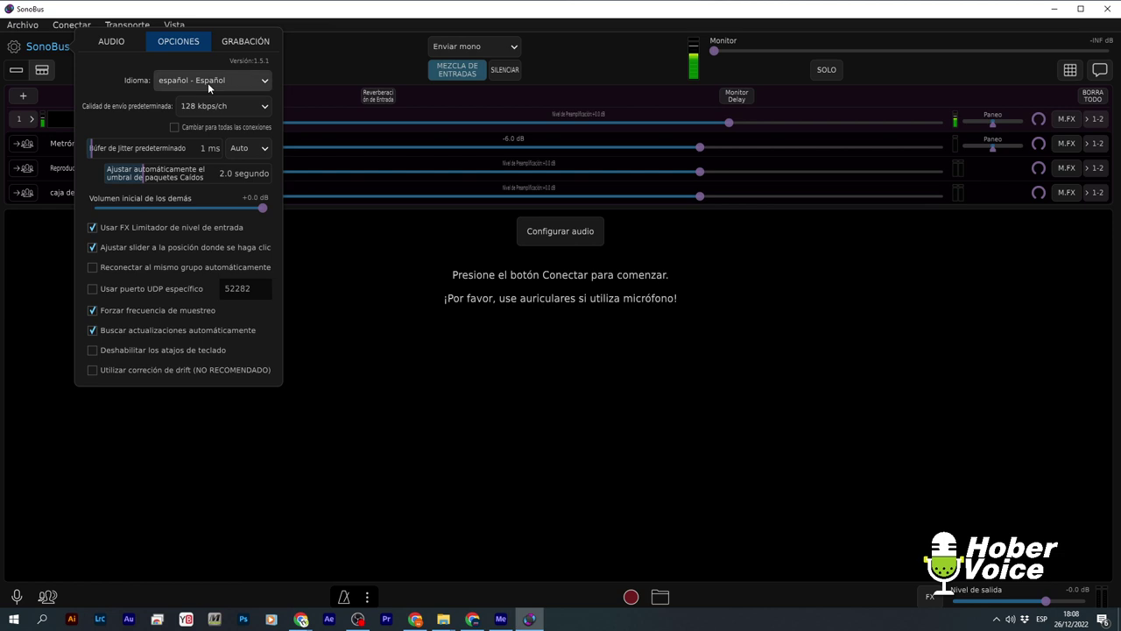
pyautogui.click(96, 74)
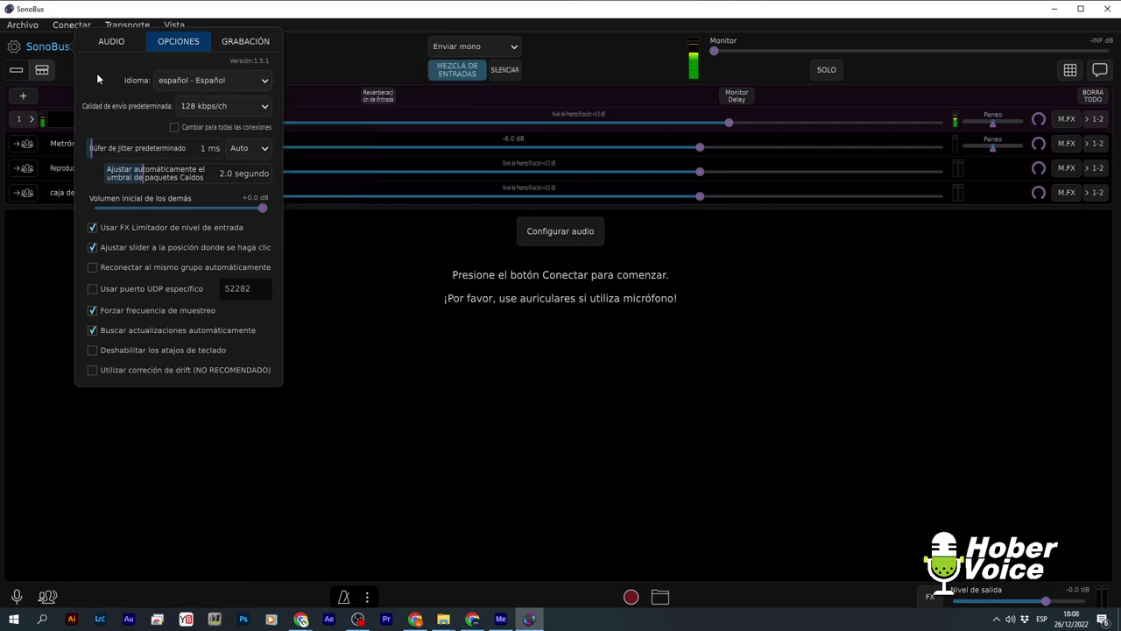
pyautogui.click(212, 105)
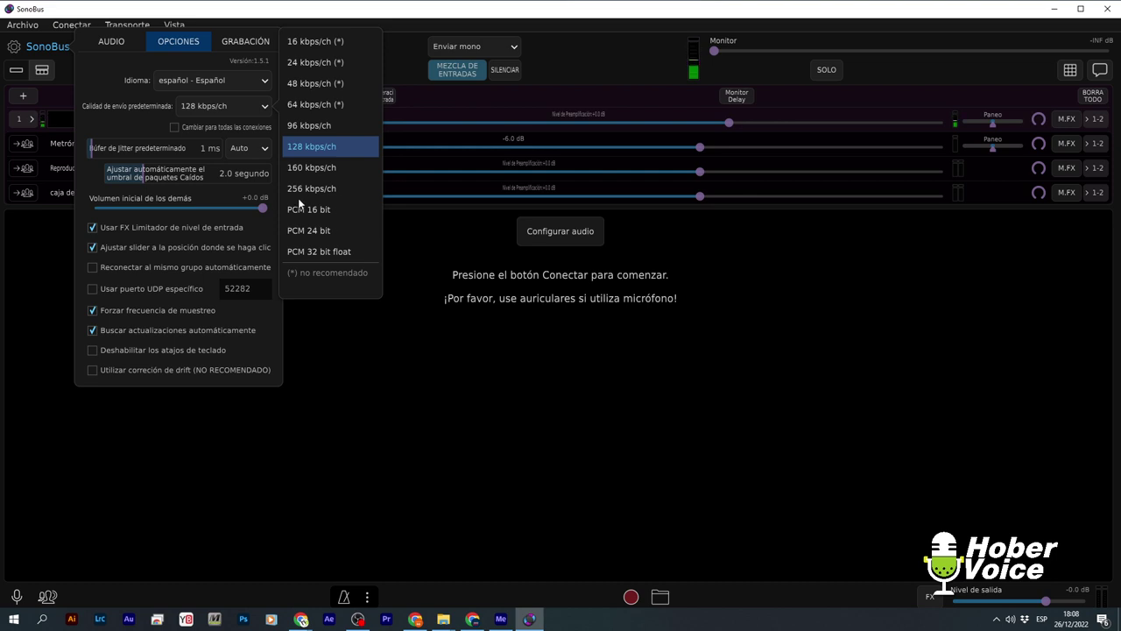
pyautogui.click(312, 168)
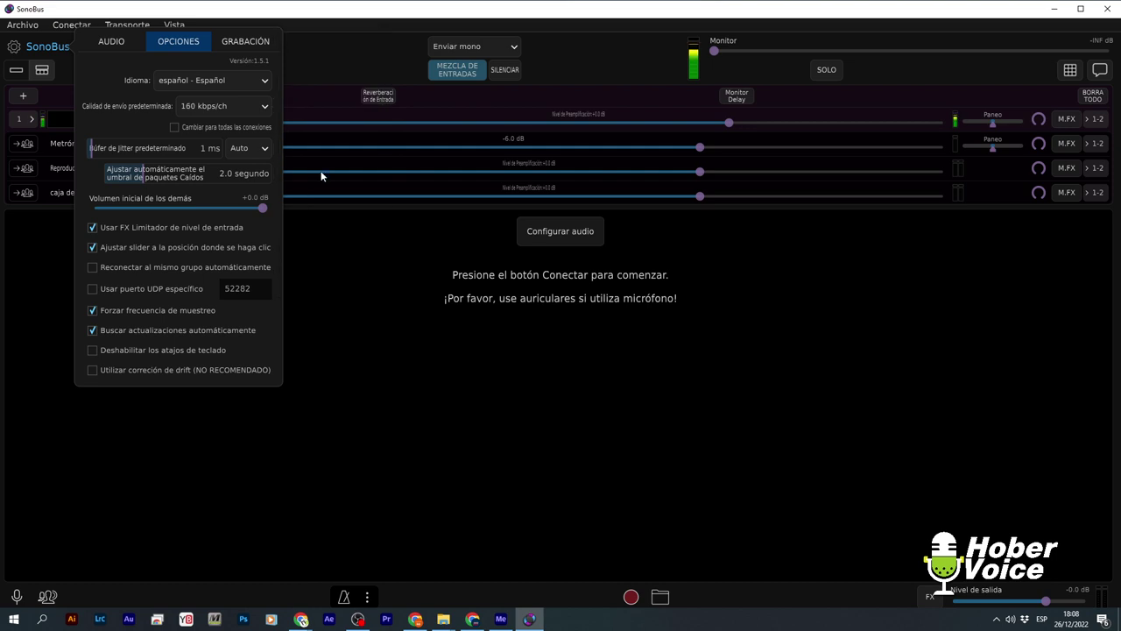
pyautogui.click(226, 108)
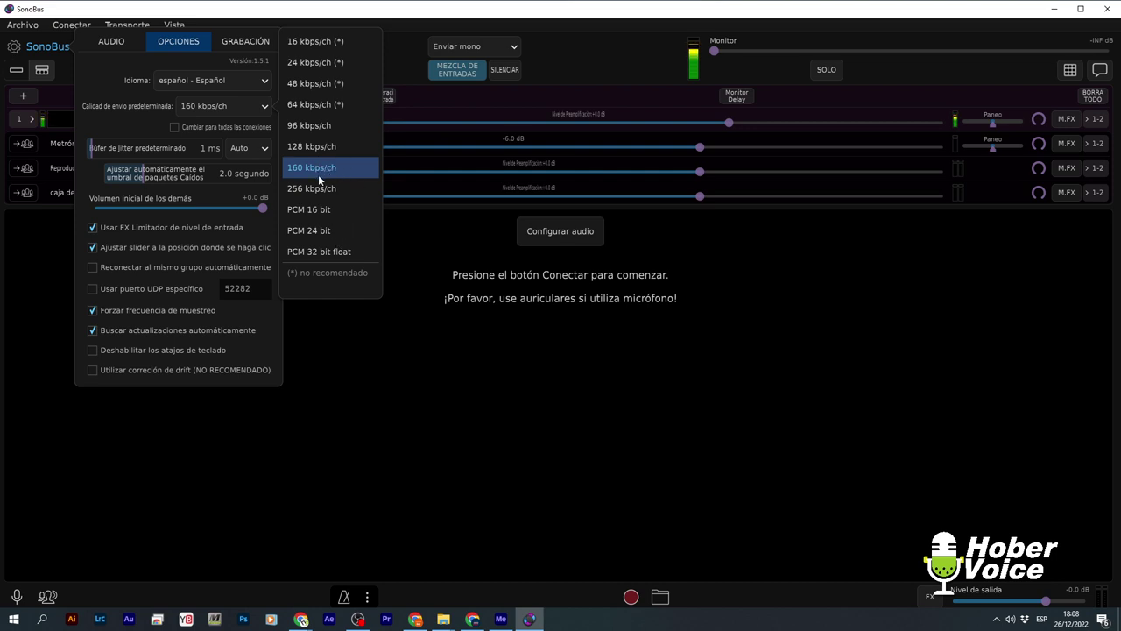
pyautogui.click(315, 189)
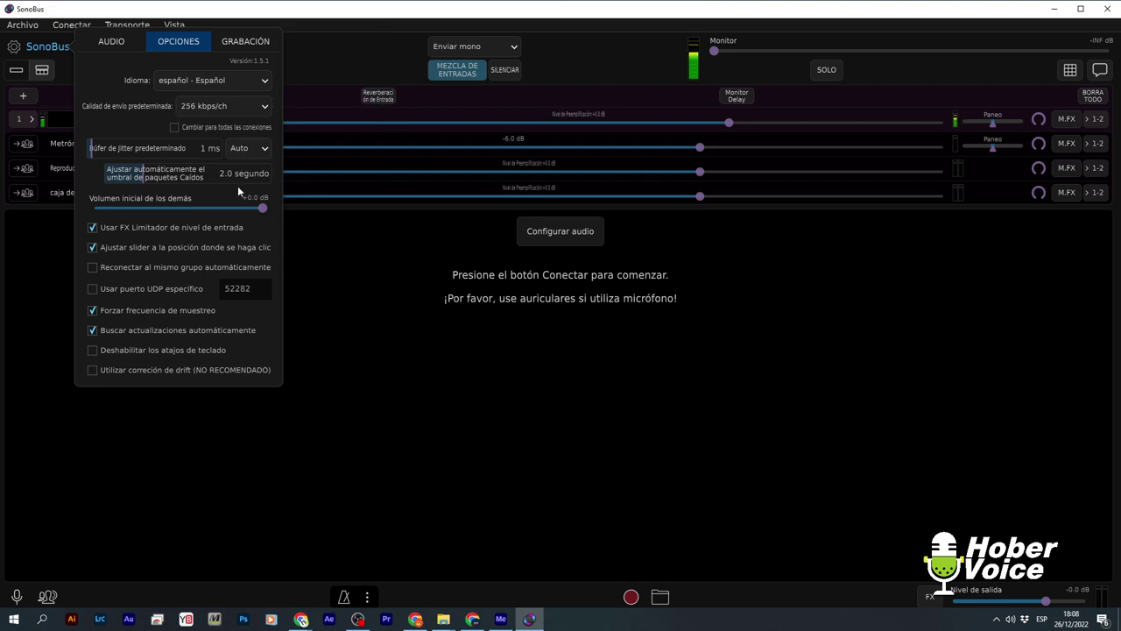
pyautogui.click(183, 152)
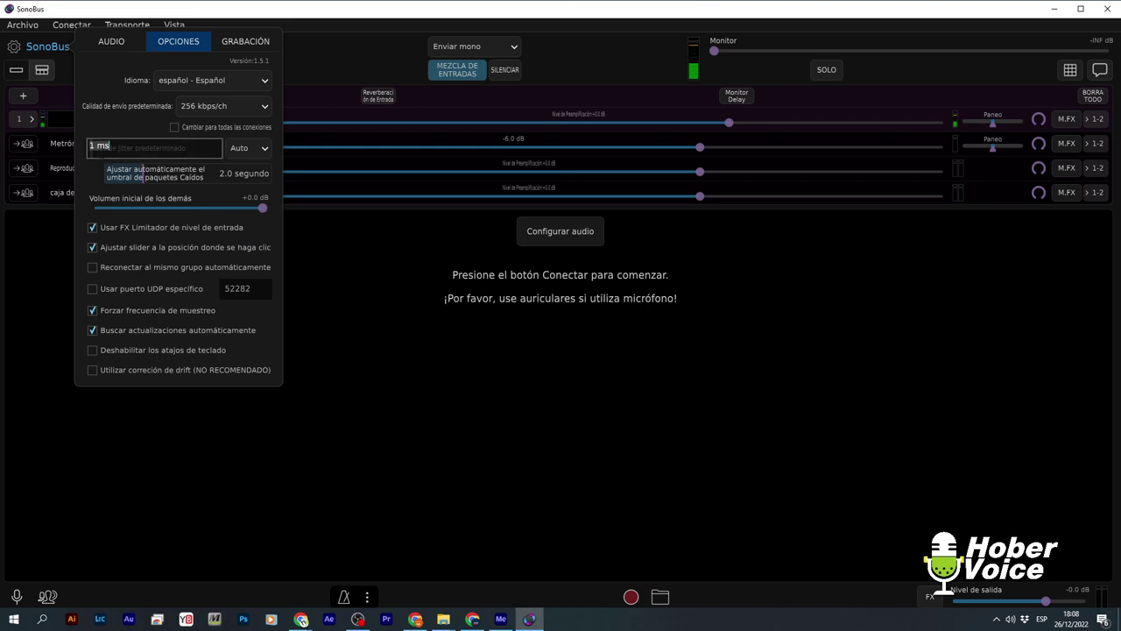
pyautogui.press('Return')
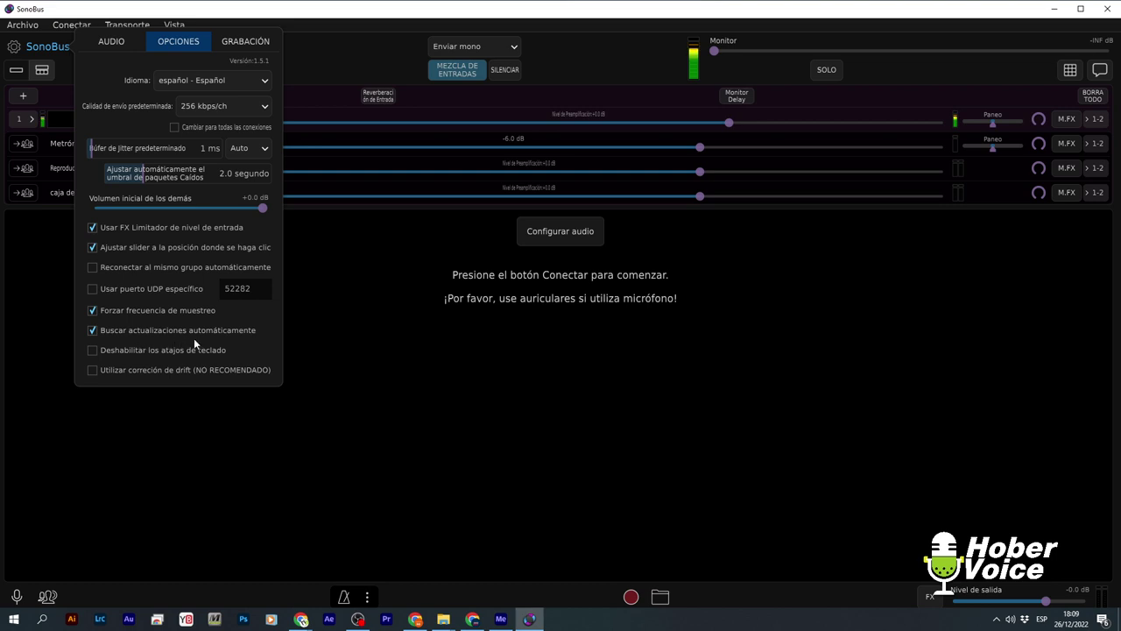
pyautogui.click(96, 336)
# - Open the recording settings and view the folder selection for new recordings without changing the location
pyautogui.click(245, 42)
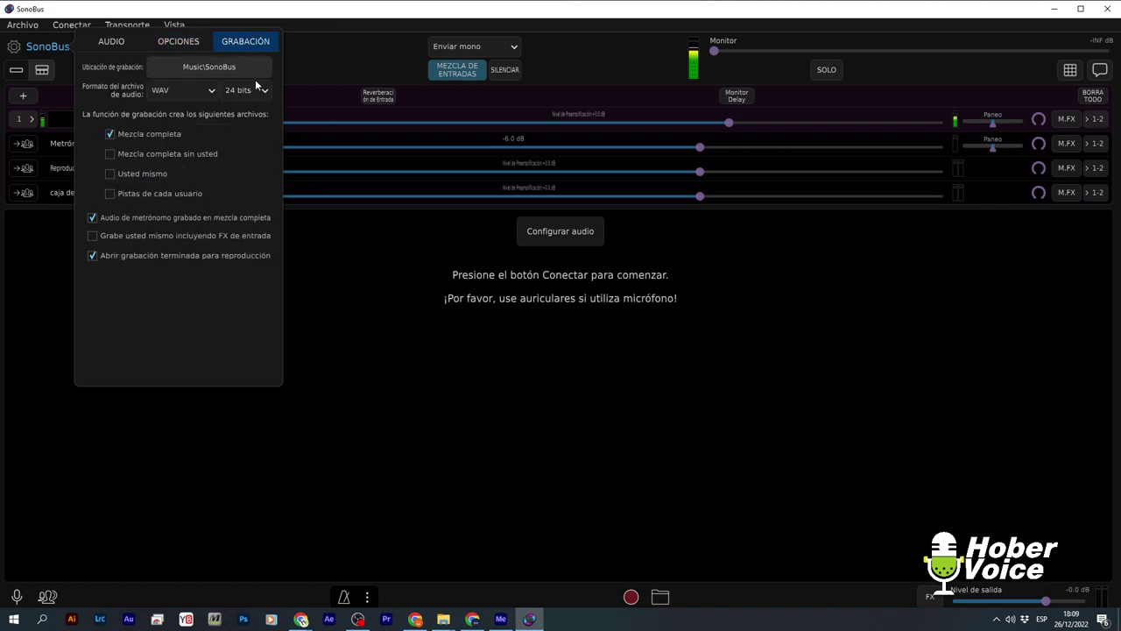
pyautogui.click(242, 68)
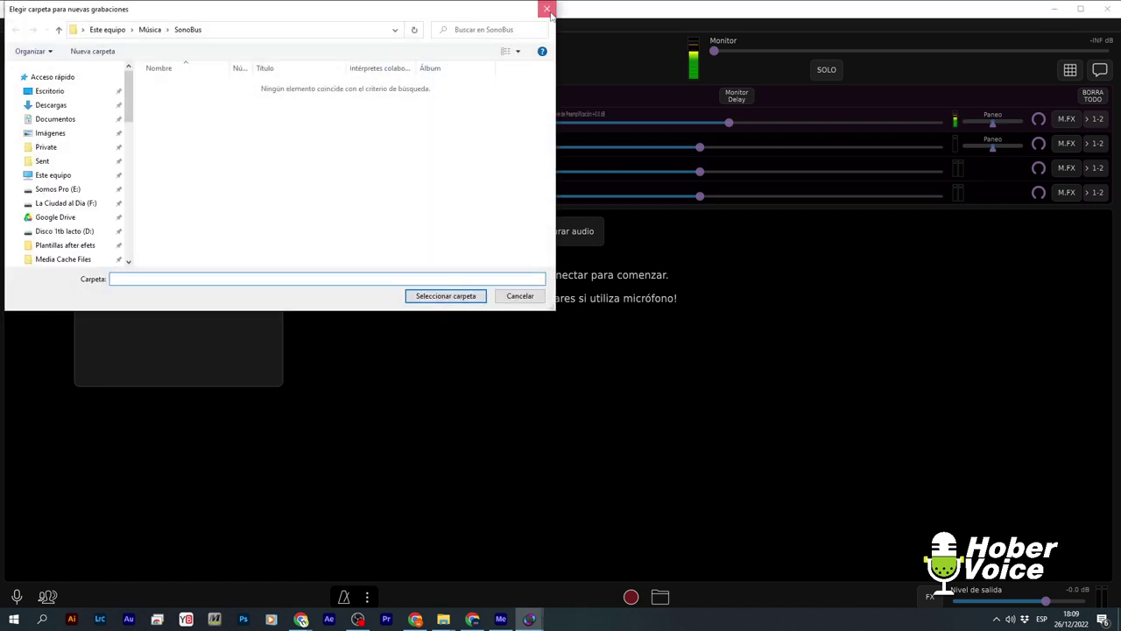
pyautogui.click(546, 9)
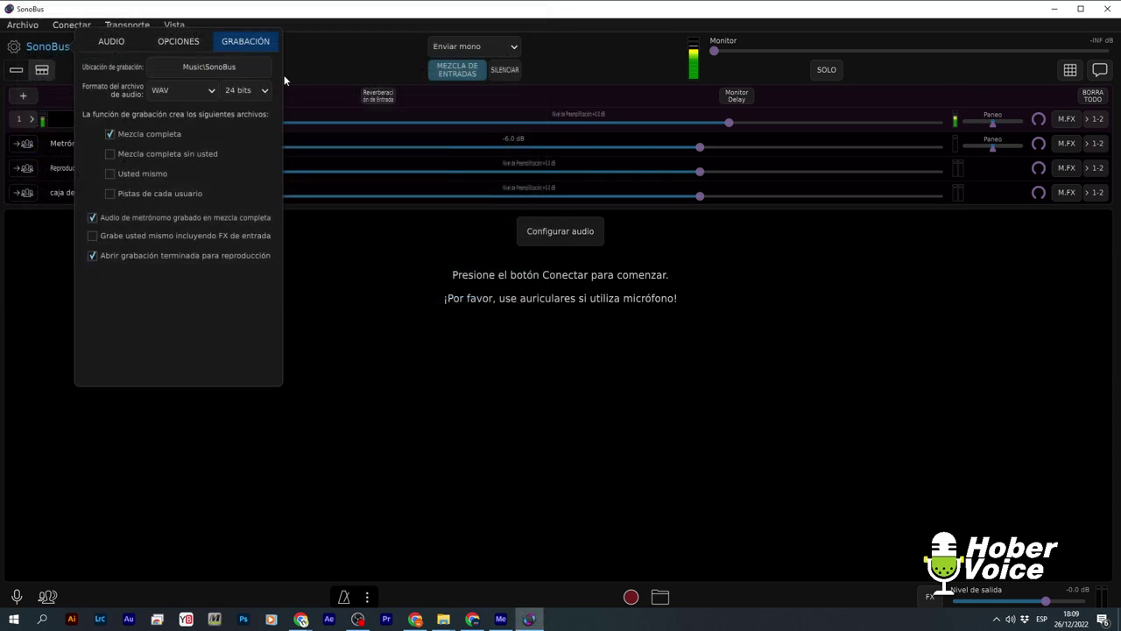
# - Try FLAC as the recording file format, set it back to WAV, and close the settings
pyautogui.click(204, 97)
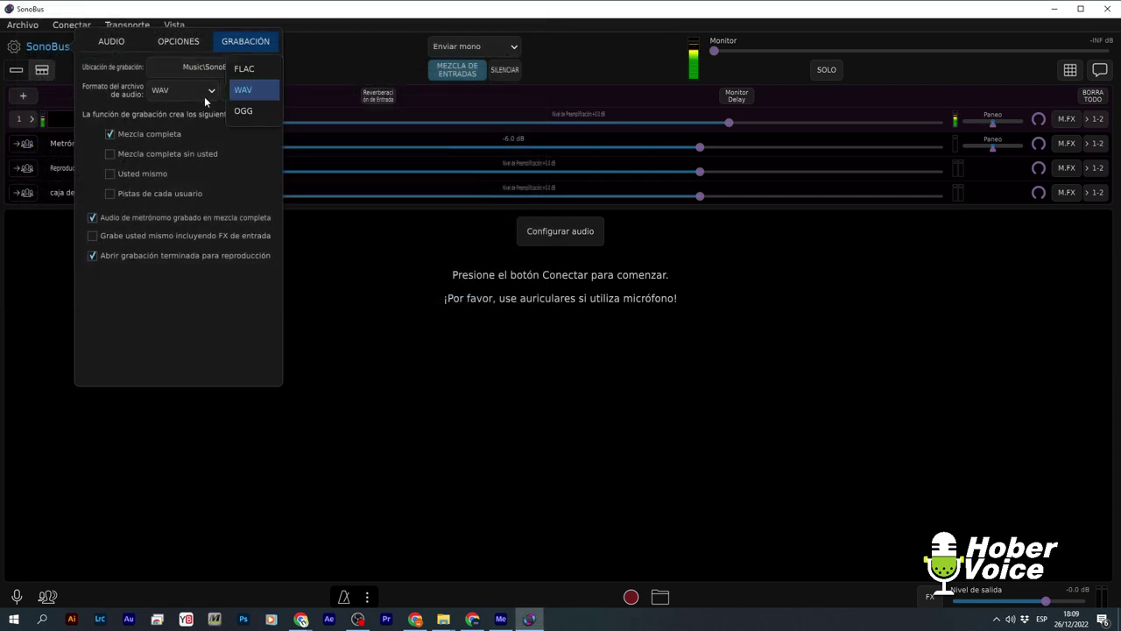
pyautogui.click(254, 72)
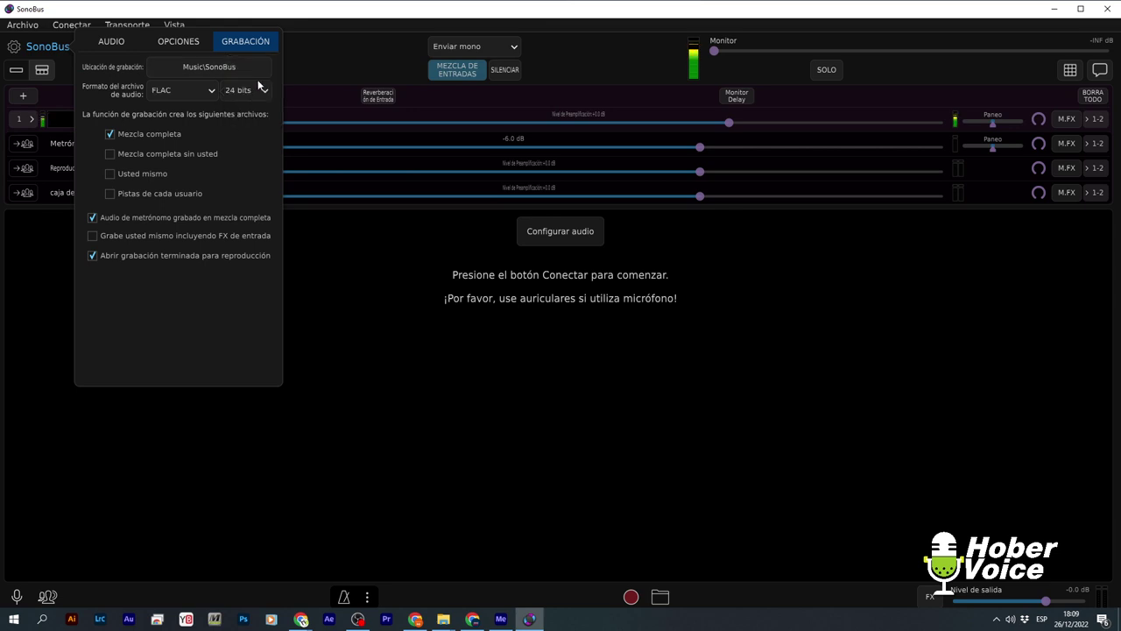
pyautogui.click(195, 95)
pyautogui.click(252, 90)
pyautogui.click(374, 289)
# - Open the audio device settings for a brief look and close them again
pyautogui.click(544, 234)
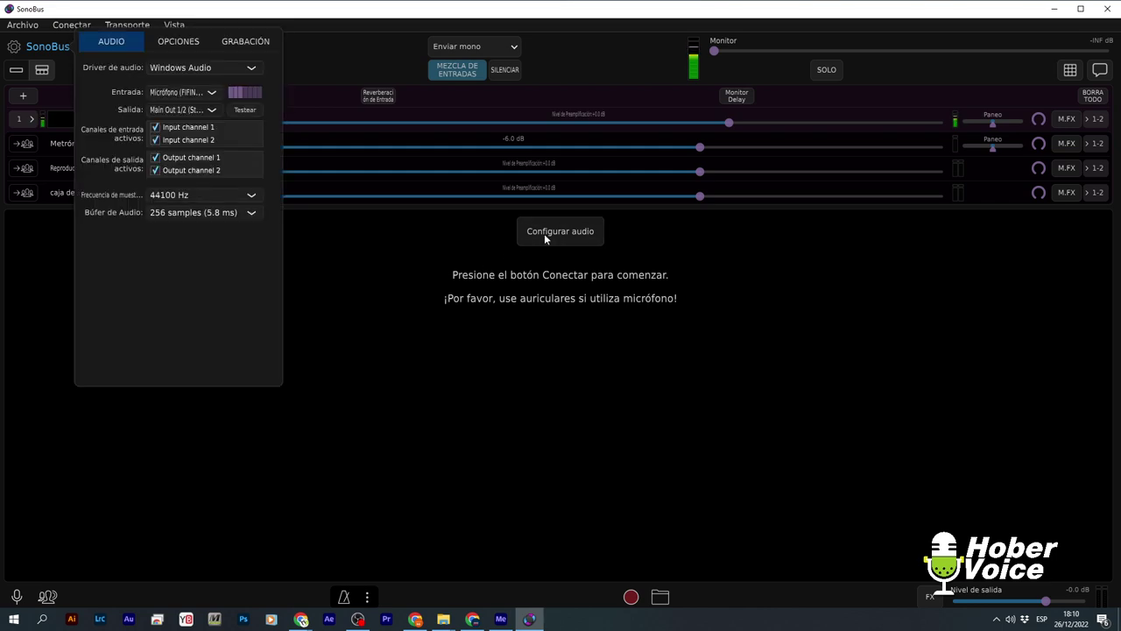
pyautogui.click(544, 233)
pyautogui.click(543, 233)
pyautogui.click(544, 233)
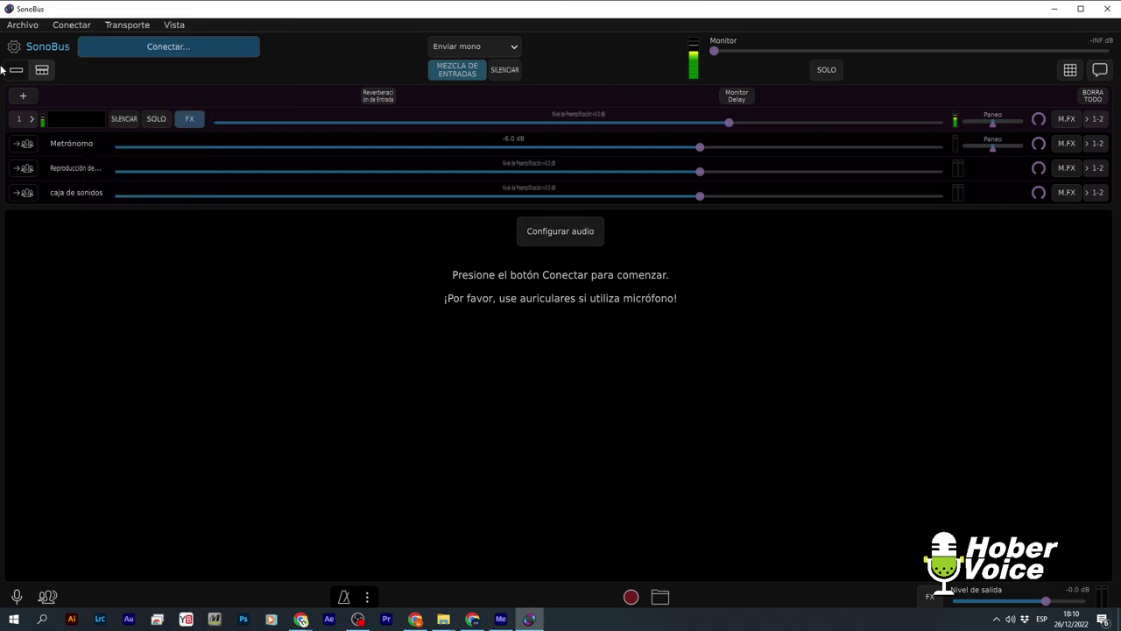
pyautogui.click(14, 46)
pyautogui.click(14, 47)
# - Review the file commands and view the dialog for loading a saved setup, leaving without loading one
pyautogui.click(16, 27)
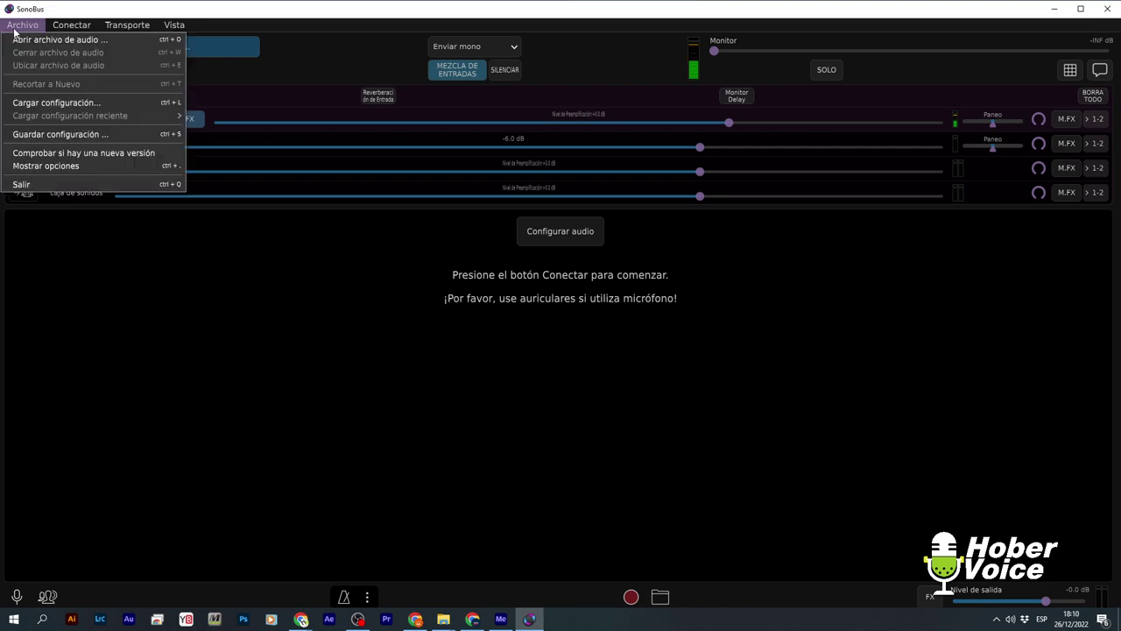
pyautogui.click(53, 102)
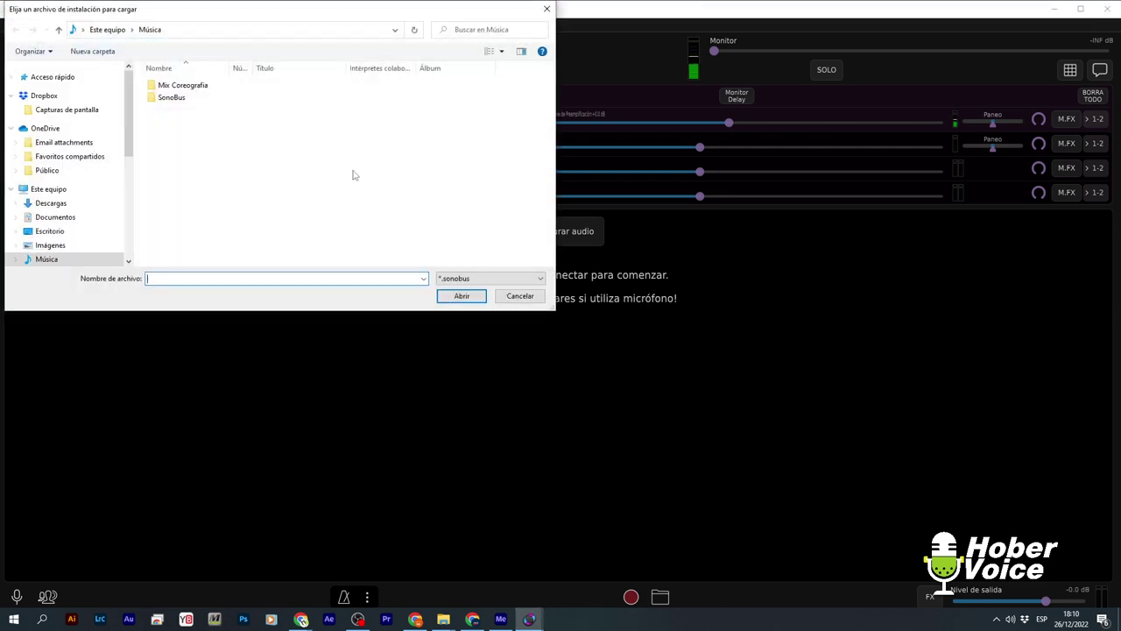
pyautogui.click(546, 9)
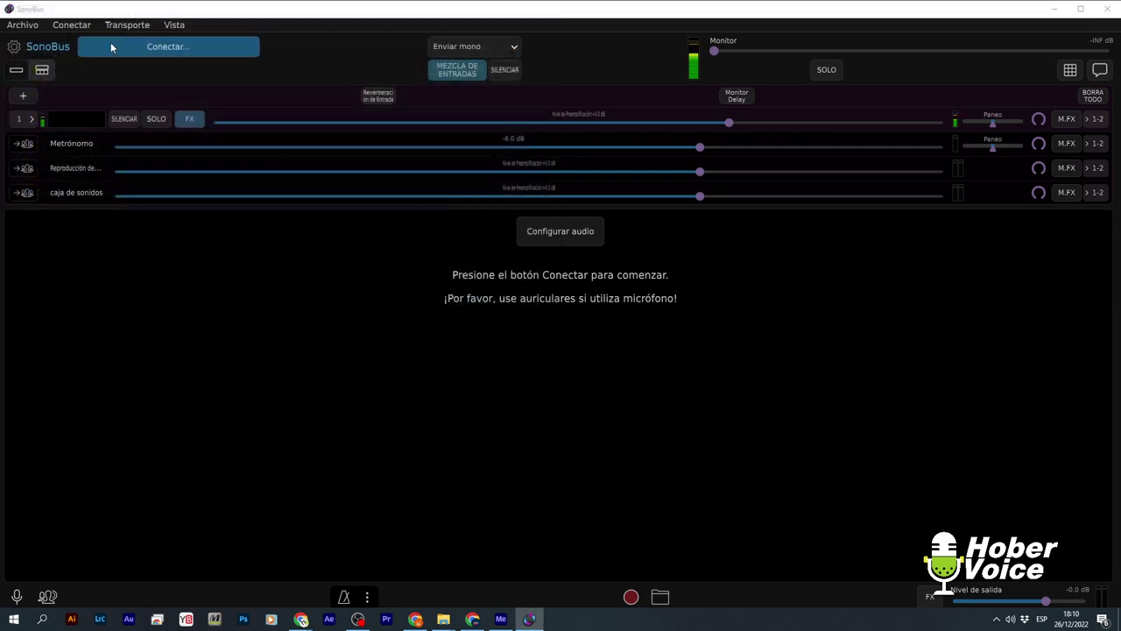
pyautogui.click(23, 25)
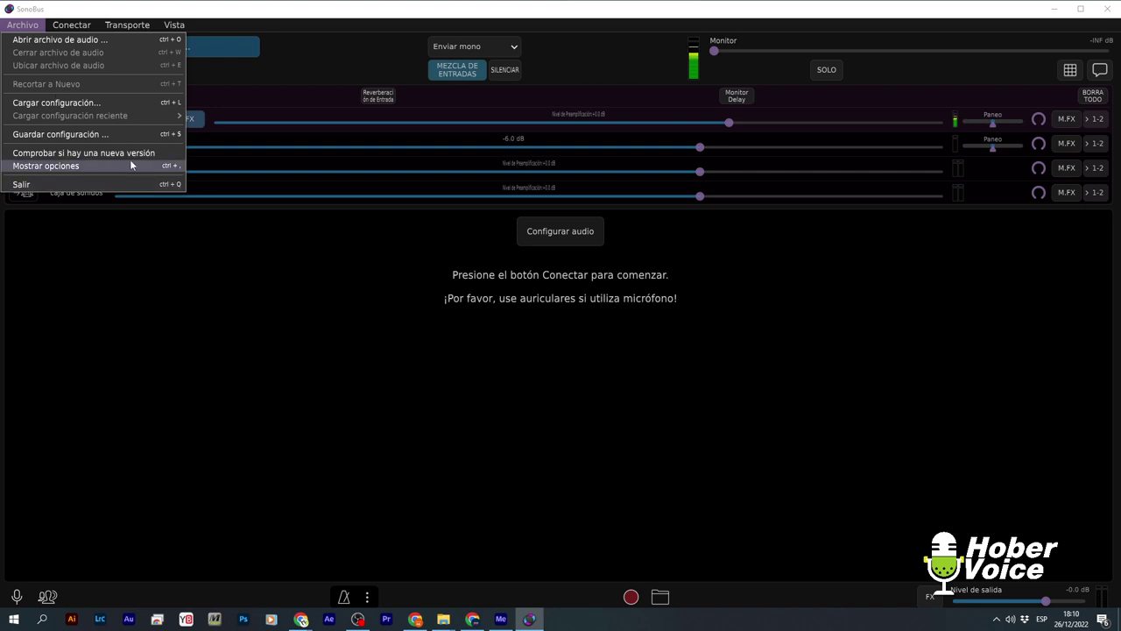
pyautogui.click(91, 172)
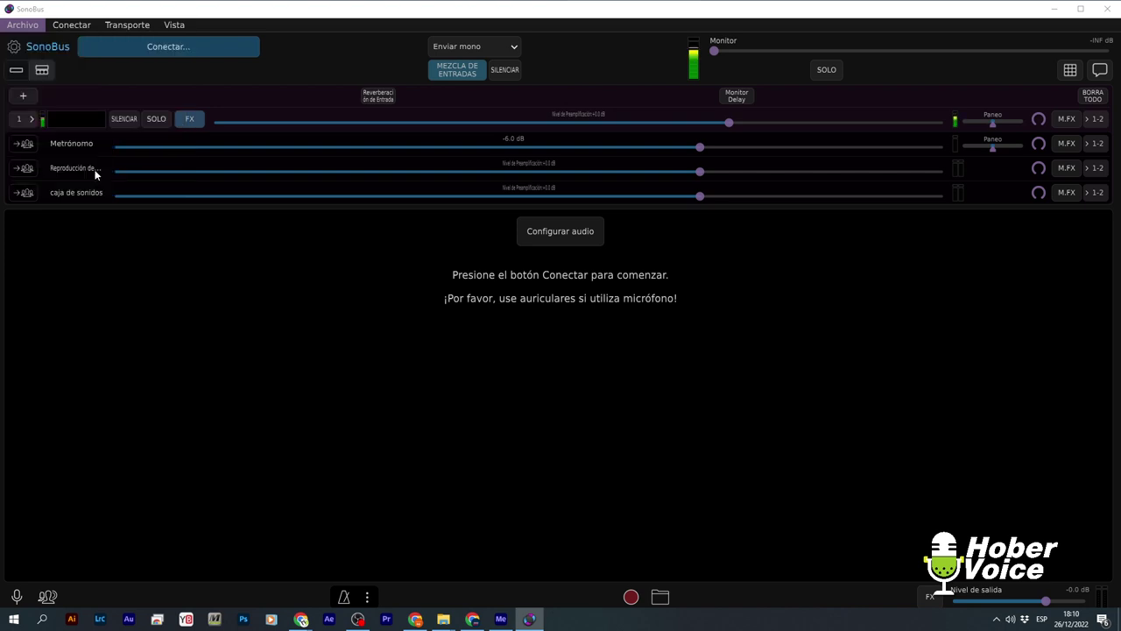
pyautogui.click(421, 315)
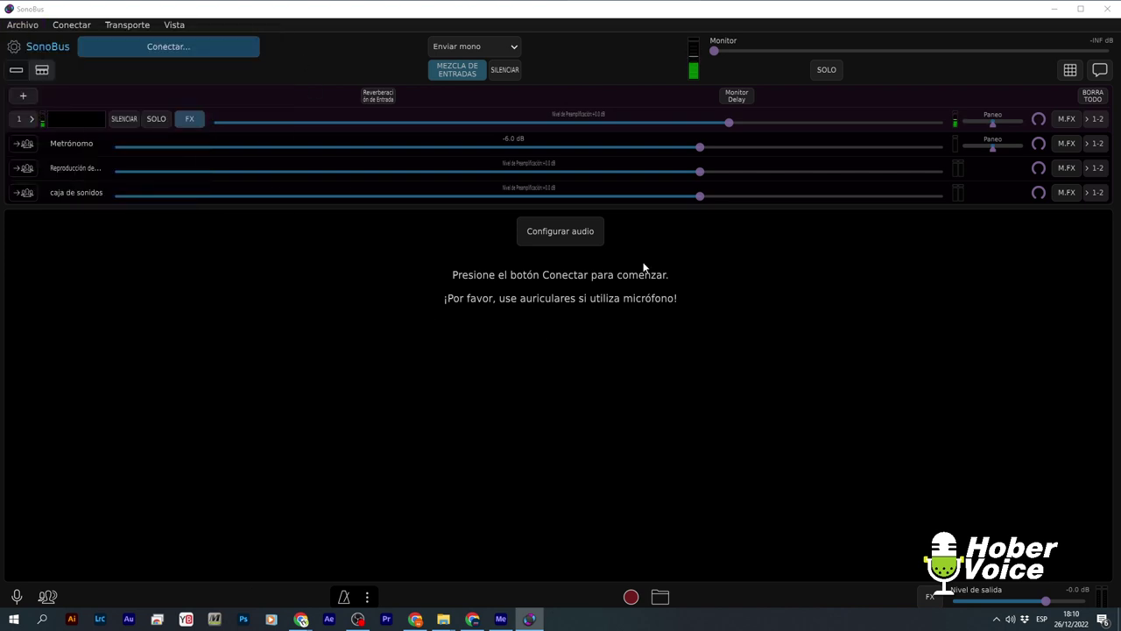
# - Review the first input group's channel choices and its monitoring delay and reverb send settings
pyautogui.click(32, 119)
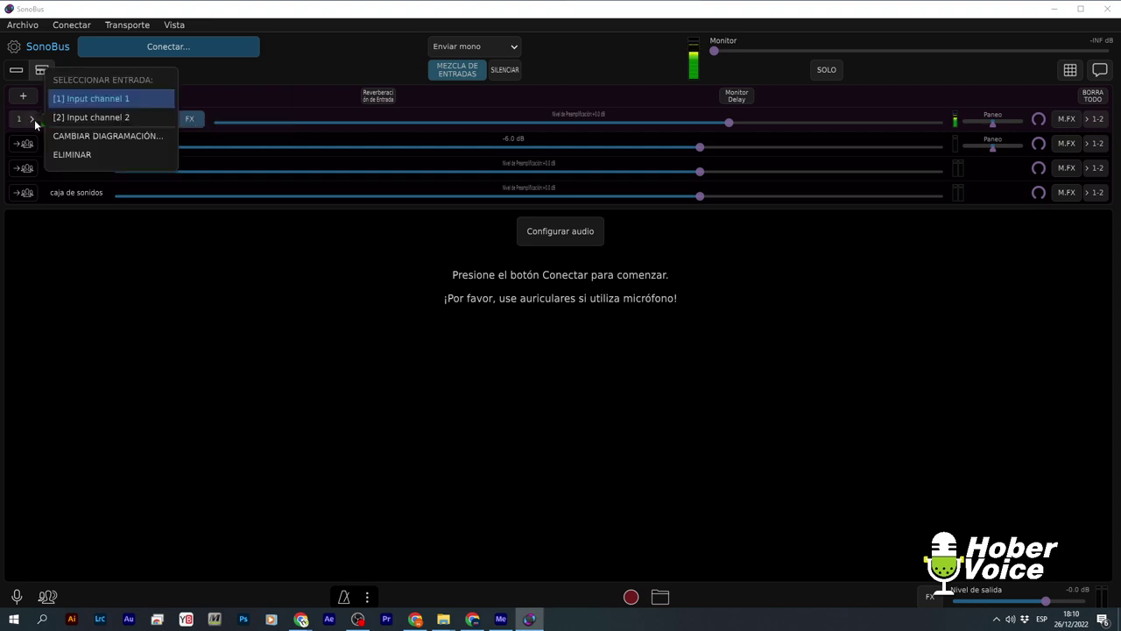
pyautogui.click(342, 272)
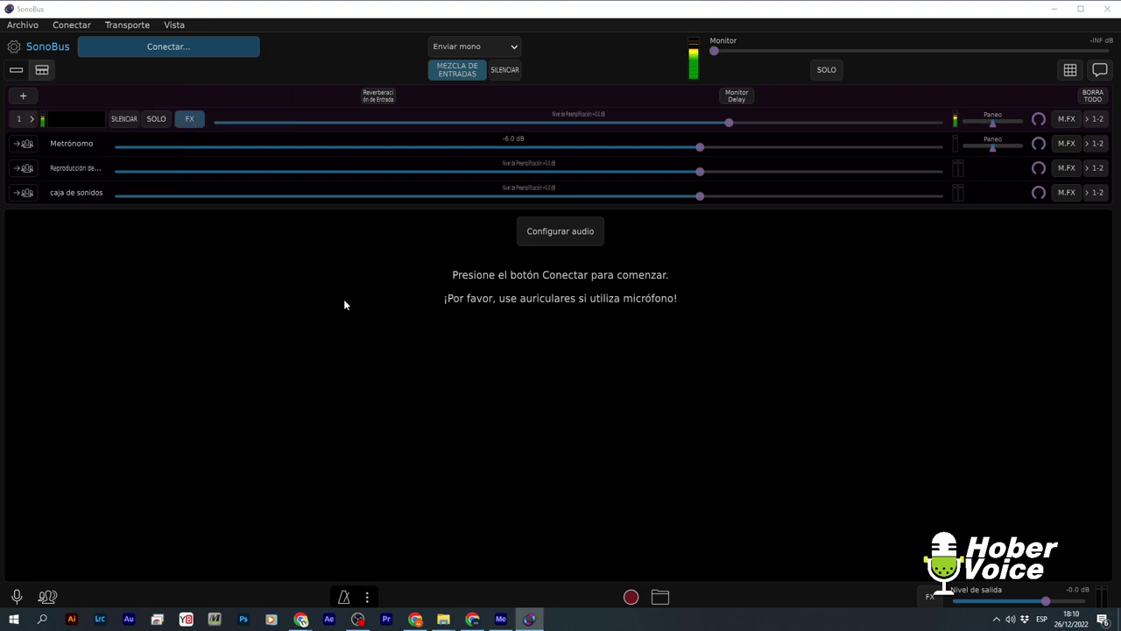
pyautogui.click(1067, 119)
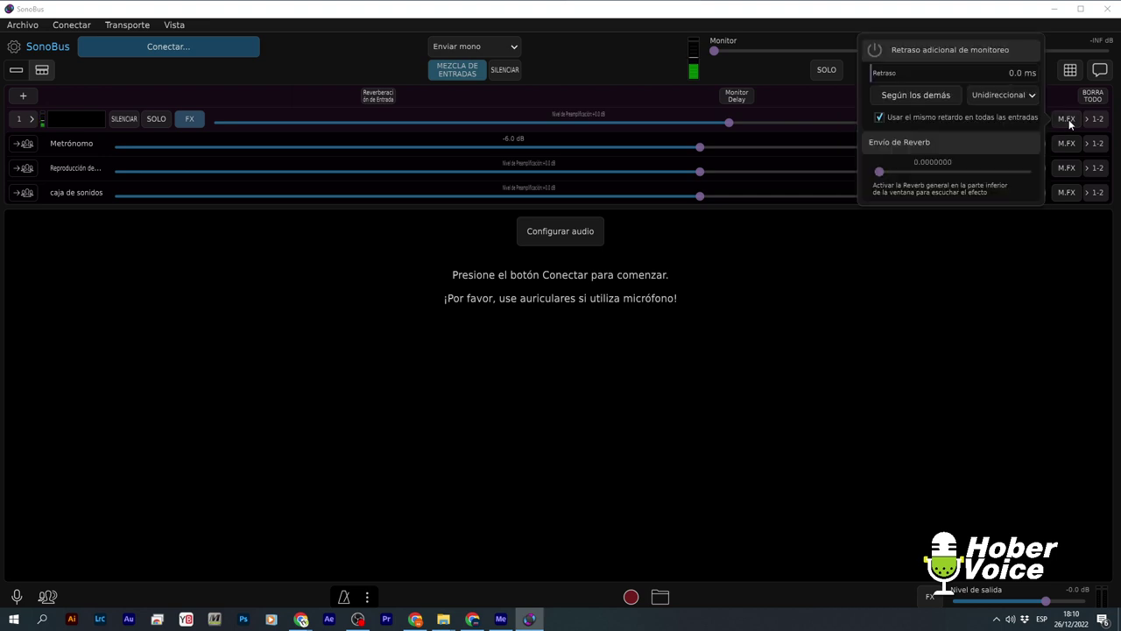
pyautogui.click(1067, 119)
# - Review the first input group's noise gate, compressor and parametric equalizer effects
pyautogui.click(200, 121)
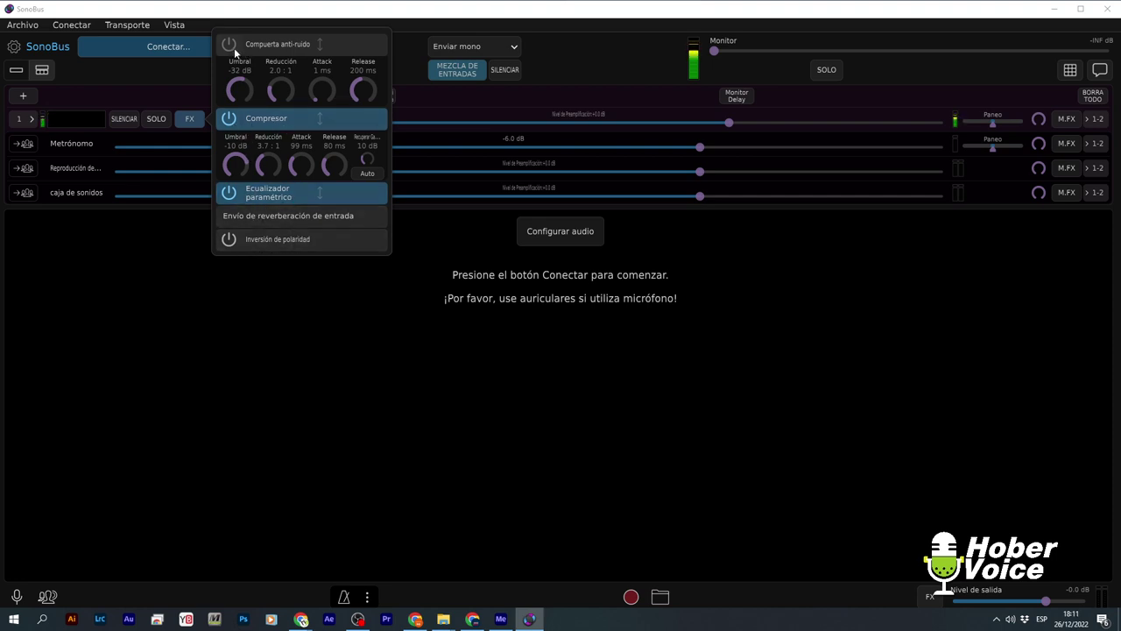
pyautogui.click(41, 74)
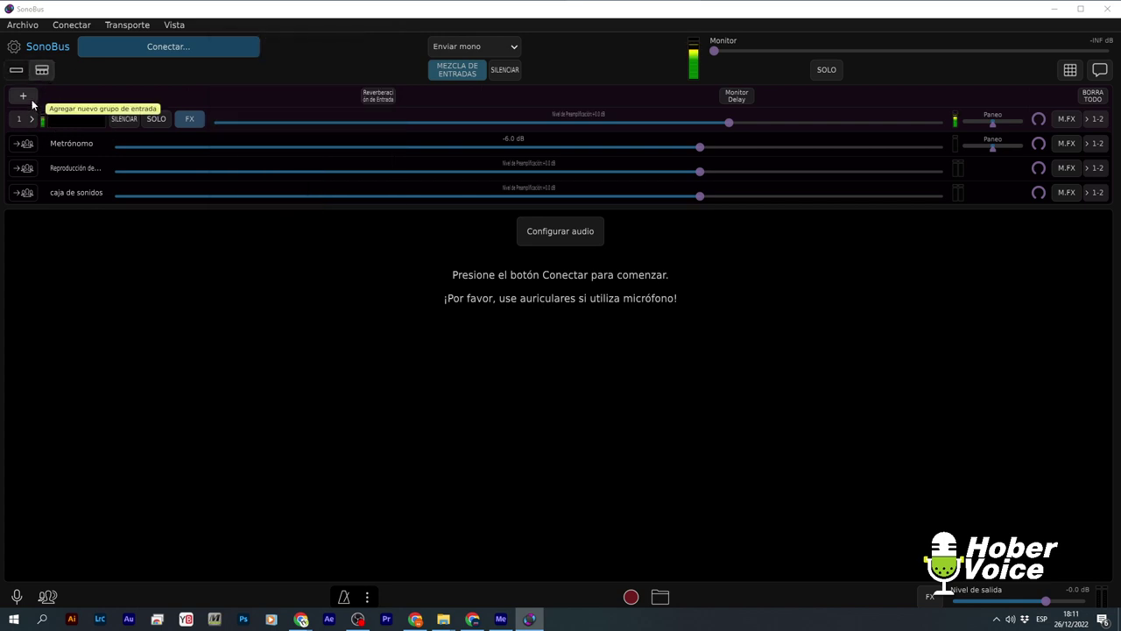
pyautogui.click(32, 103)
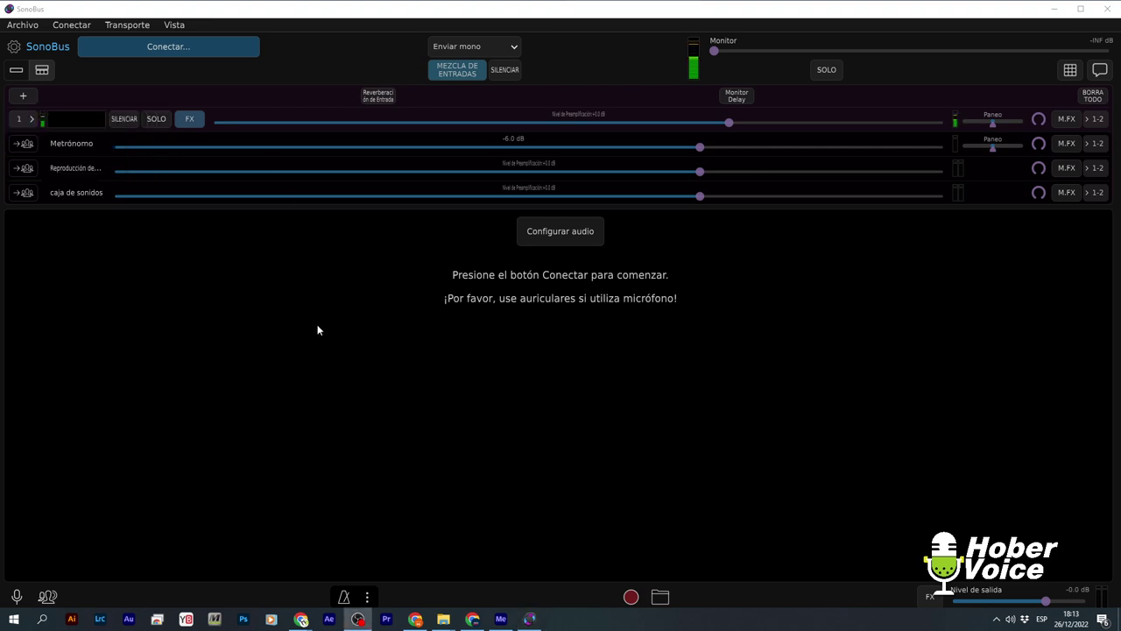
# - Review the connection commands and the input devices available in the audio settings
pyautogui.click(114, 25)
pyautogui.moveTo(81, 29)
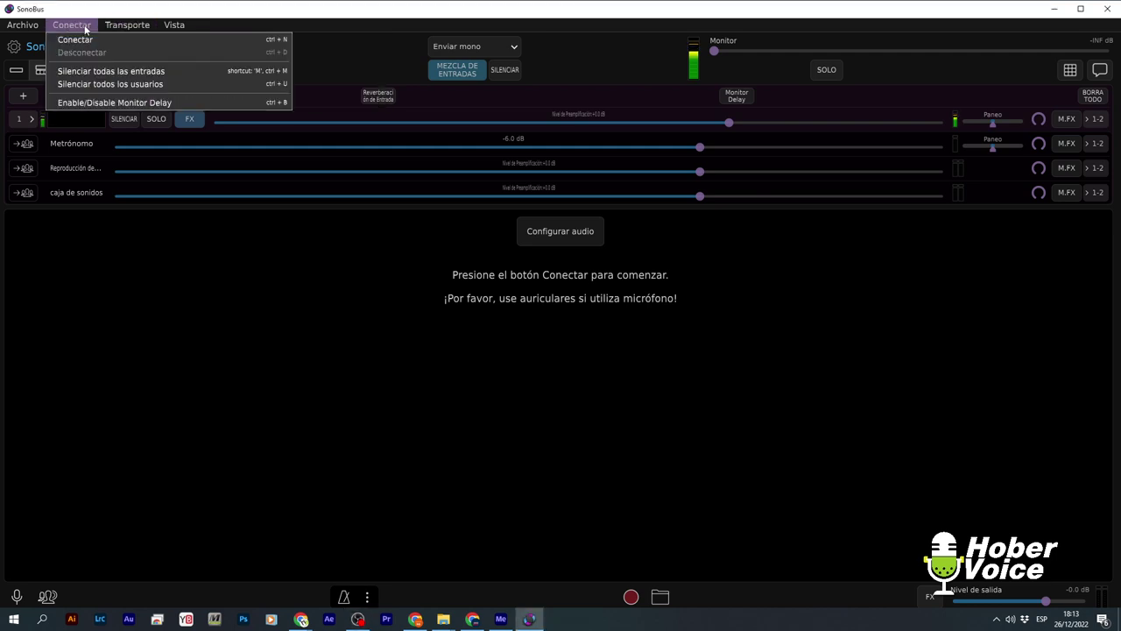
pyautogui.click(14, 47)
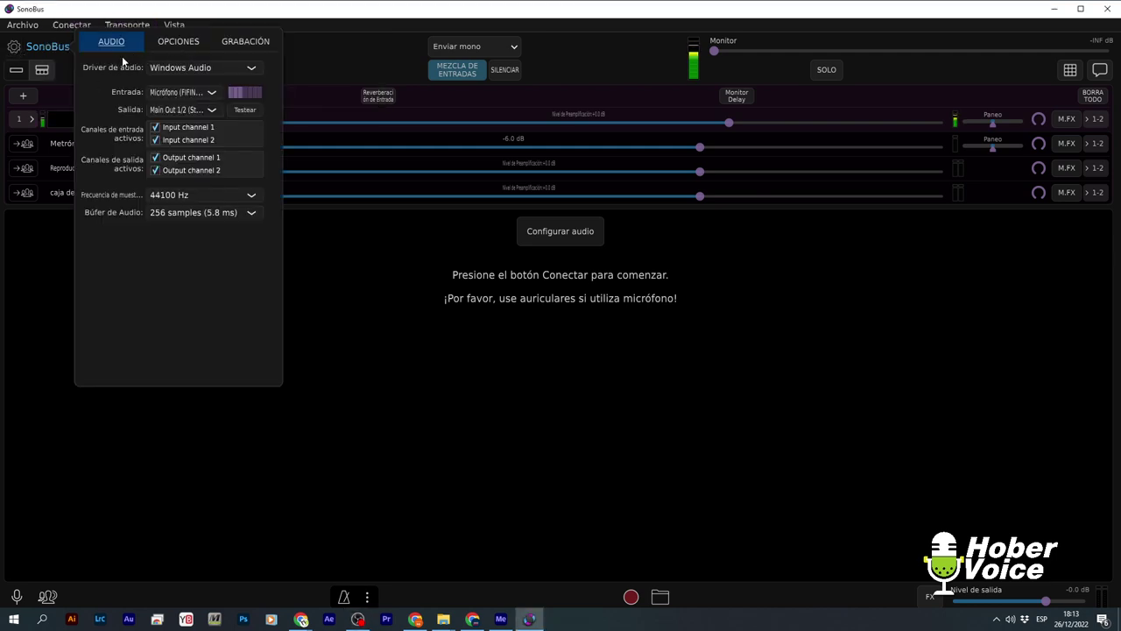
pyautogui.click(198, 92)
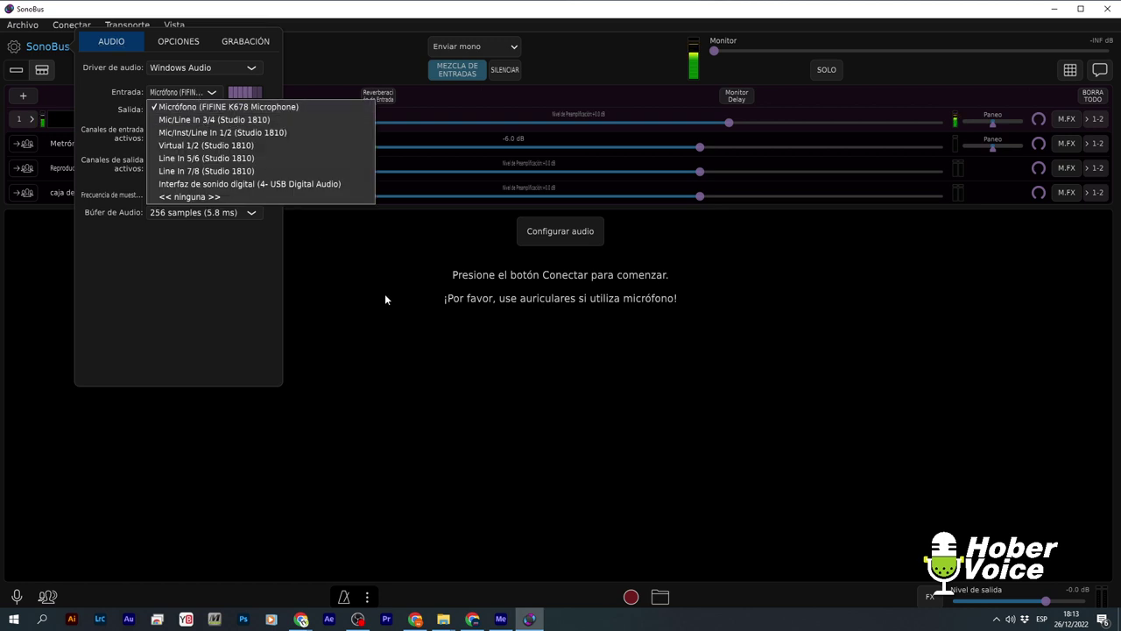
pyautogui.click(460, 382)
pyautogui.click(340, 307)
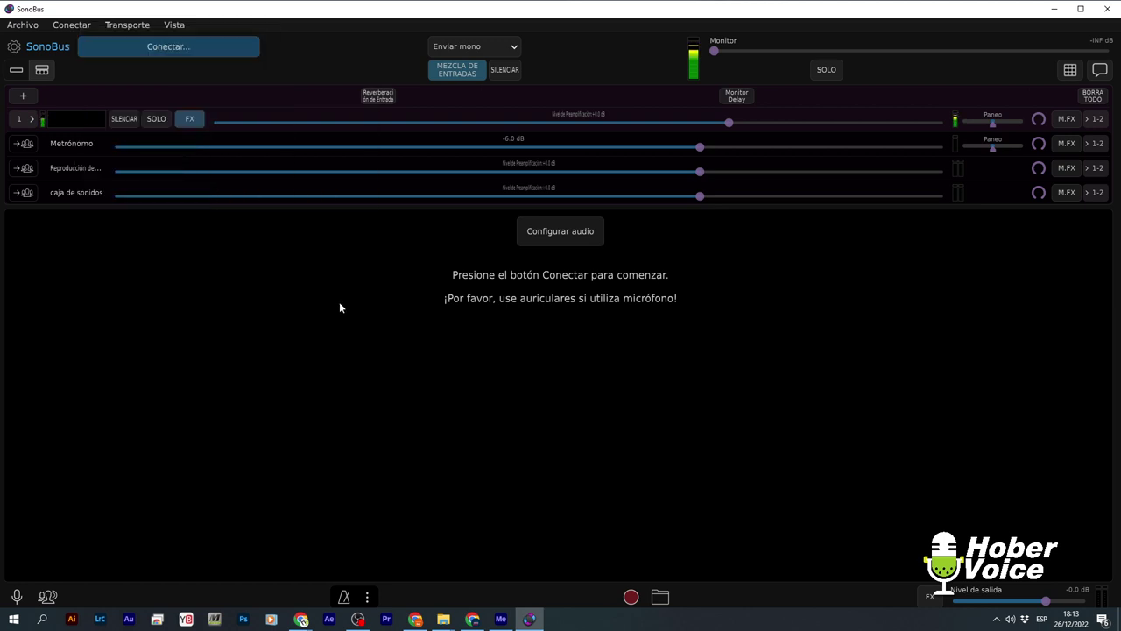
# - Add a second input group with a mono channel layout and assign it to Input channel 1
pyautogui.click(23, 96)
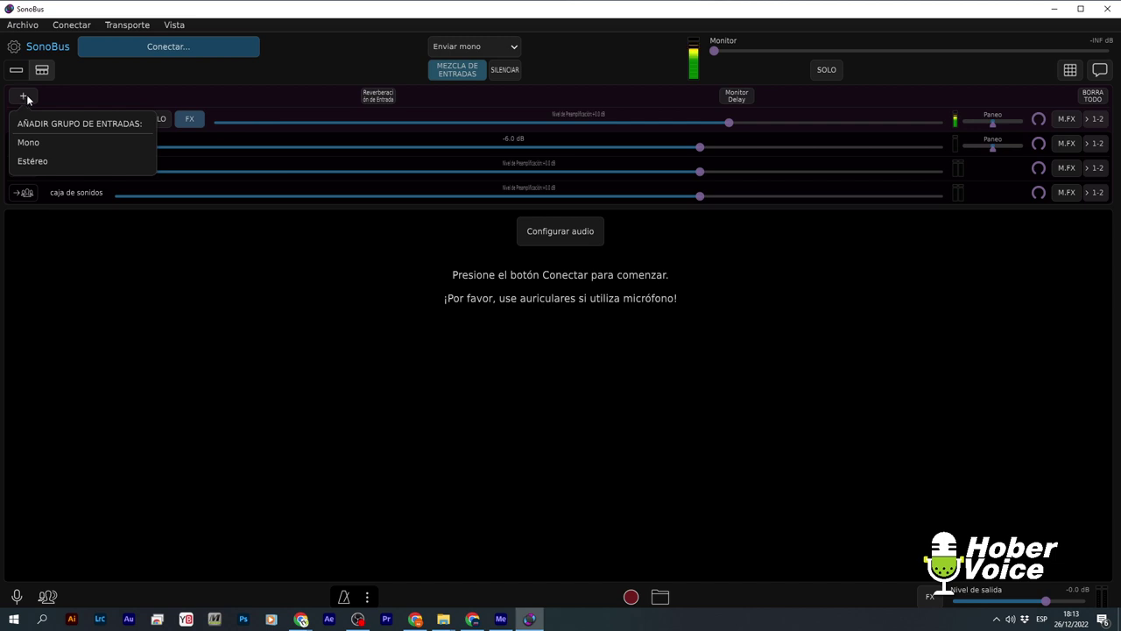
pyautogui.click(37, 143)
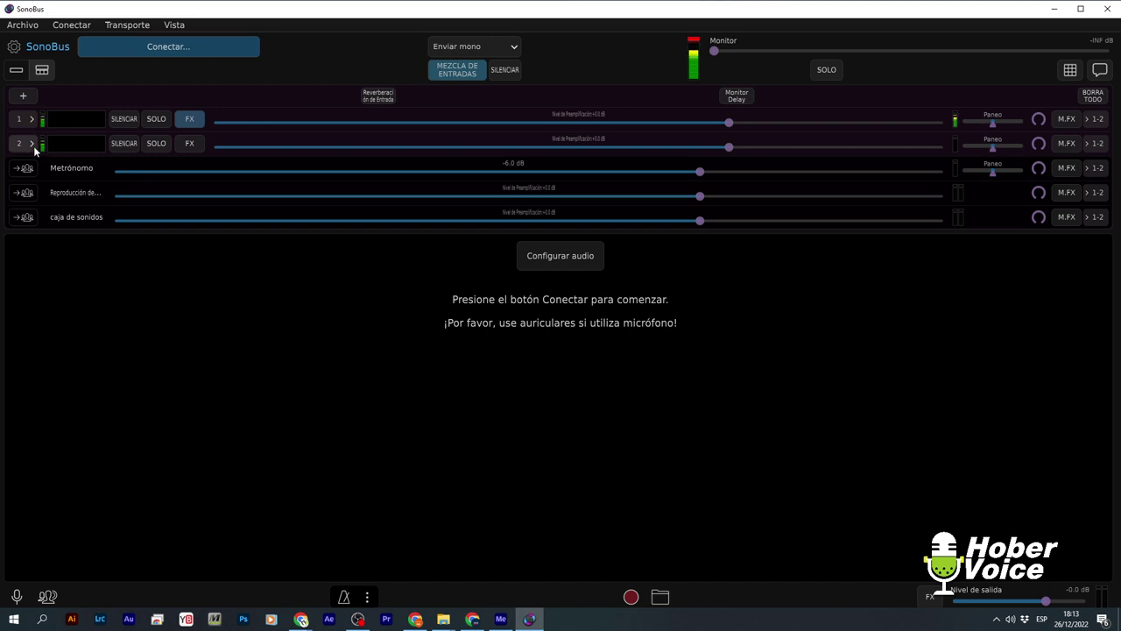
pyautogui.click(34, 145)
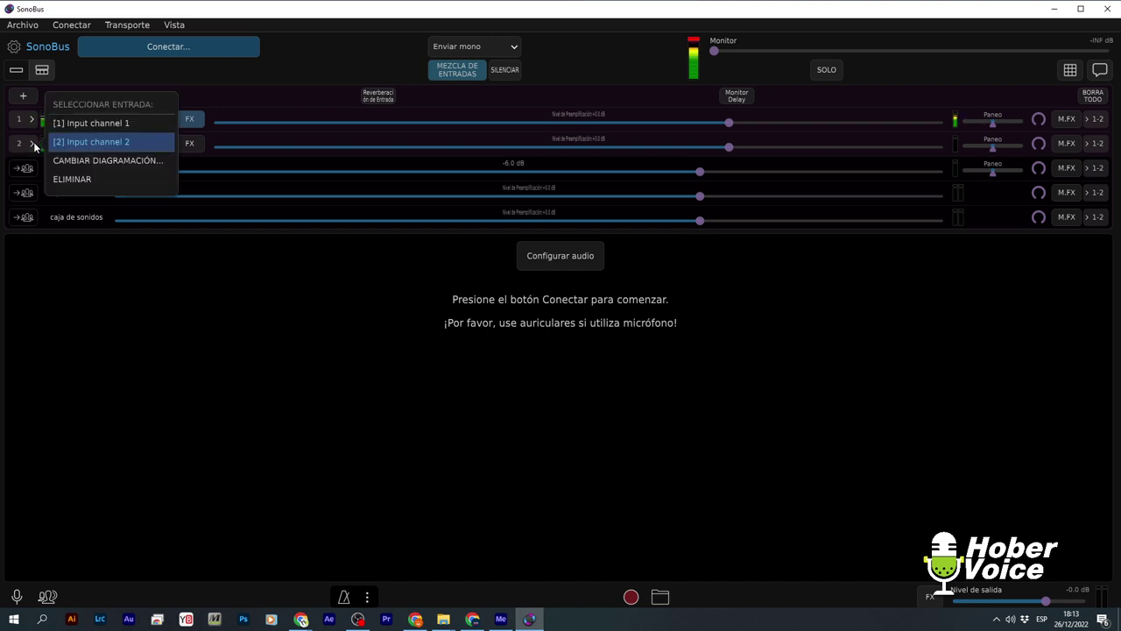
pyautogui.click(99, 161)
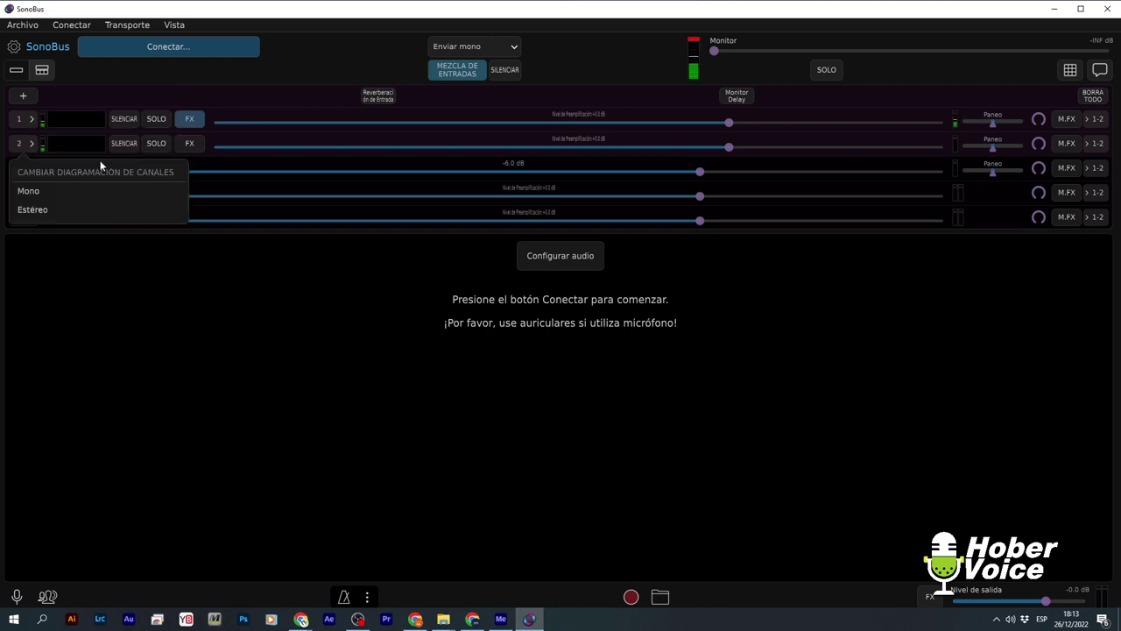
pyautogui.click(30, 190)
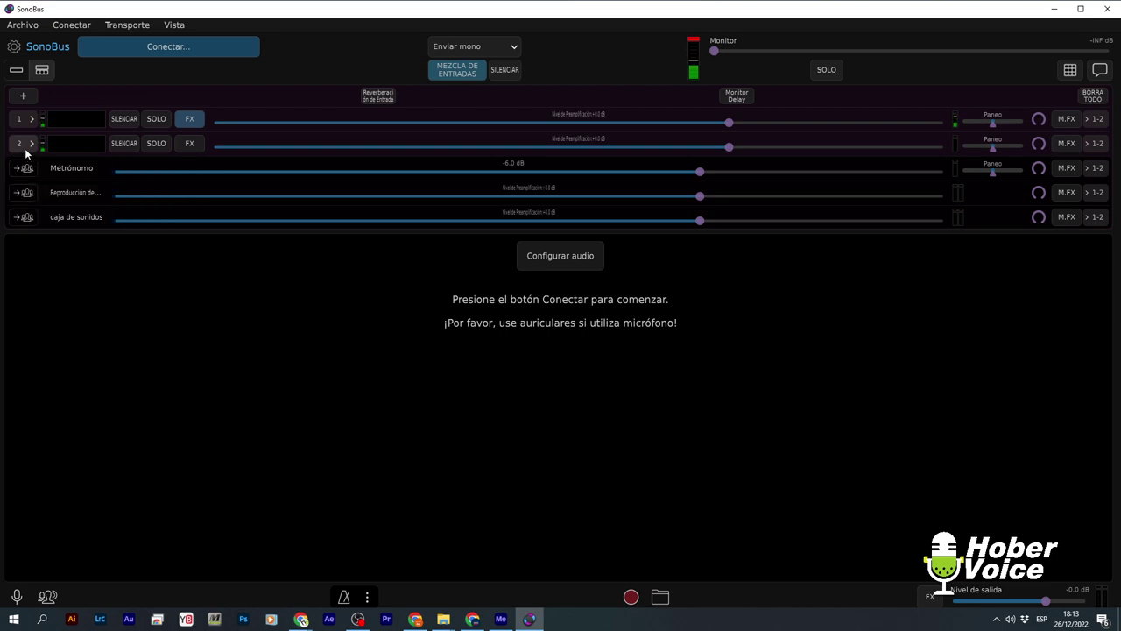
pyautogui.click(24, 146)
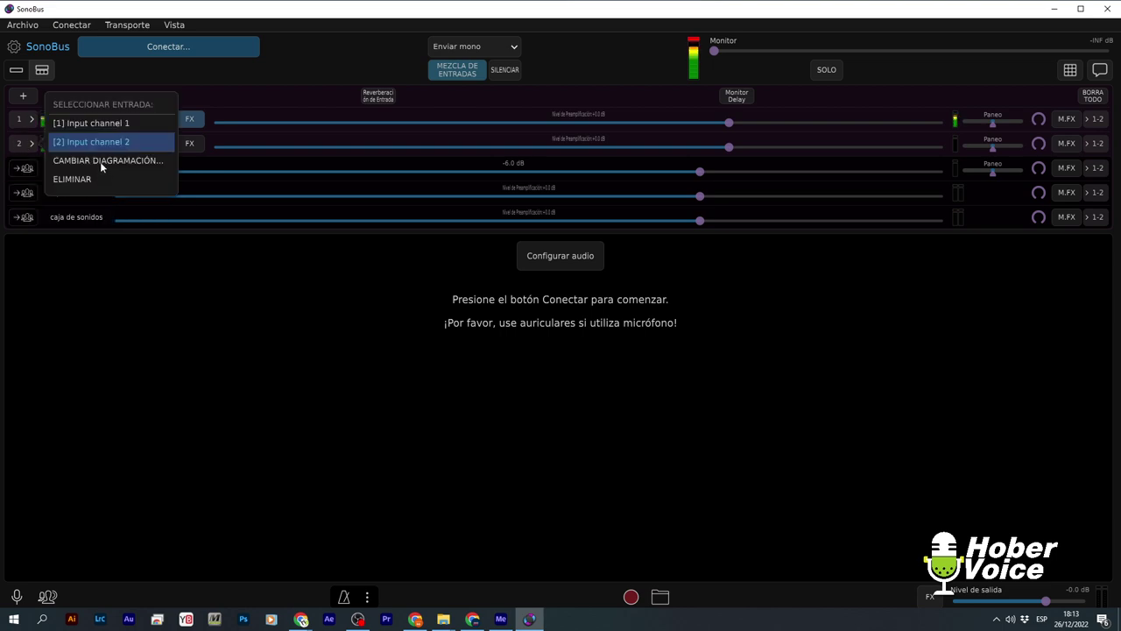
pyautogui.click(83, 124)
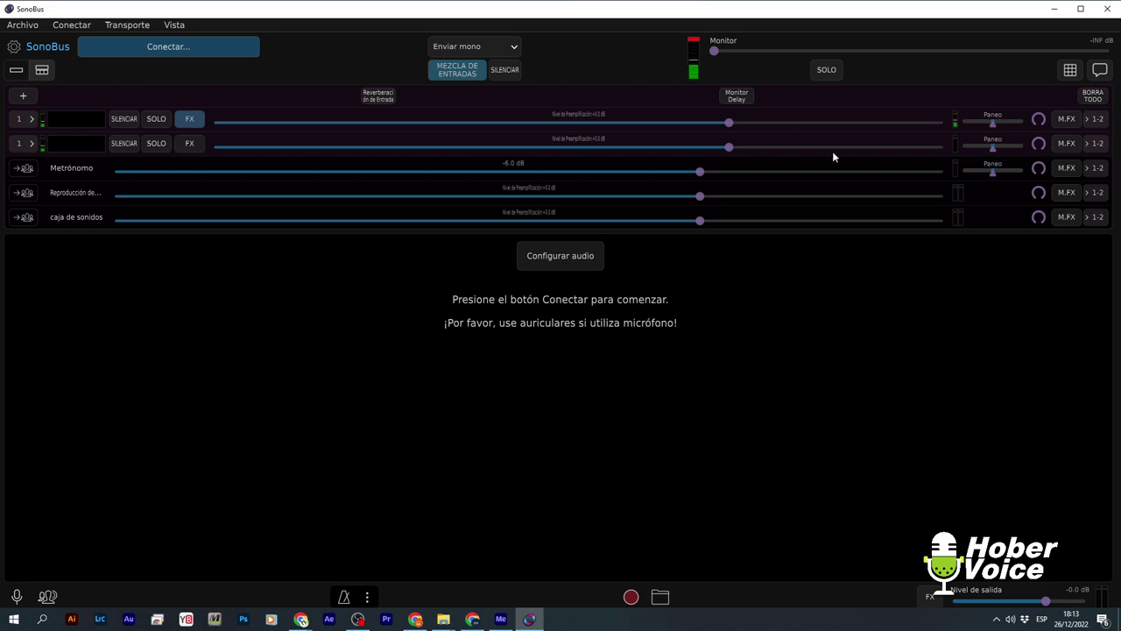
# - Check the second input group's effects and the list of selectable input devices in the audio settings
pyautogui.click(190, 142)
pyautogui.click(185, 315)
pyautogui.click(14, 46)
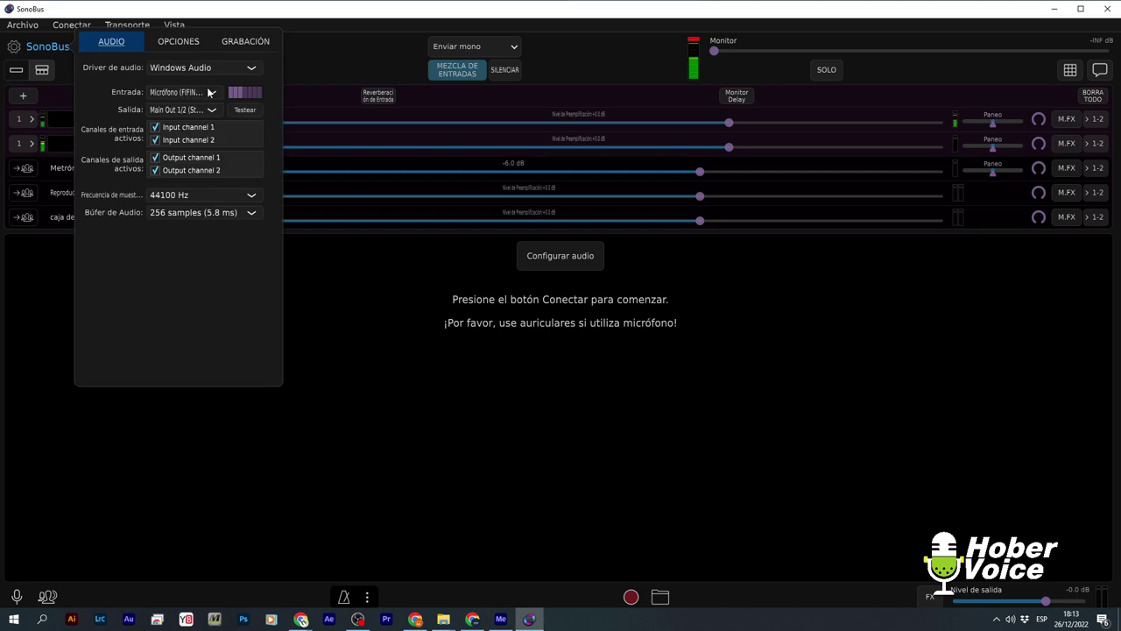
pyautogui.click(206, 89)
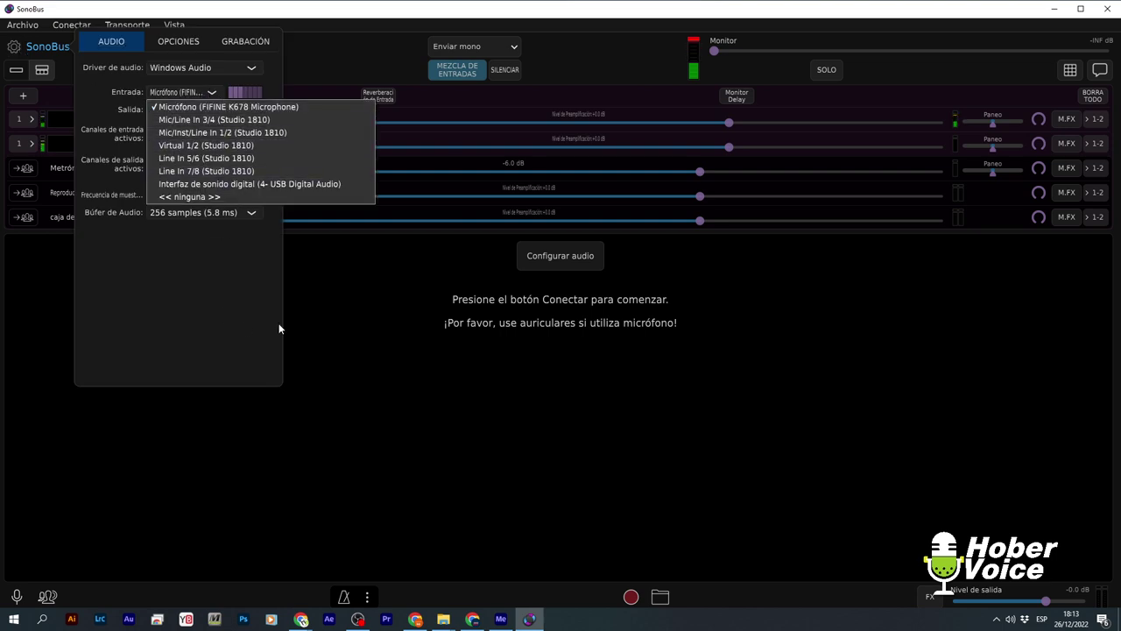
pyautogui.click(194, 246)
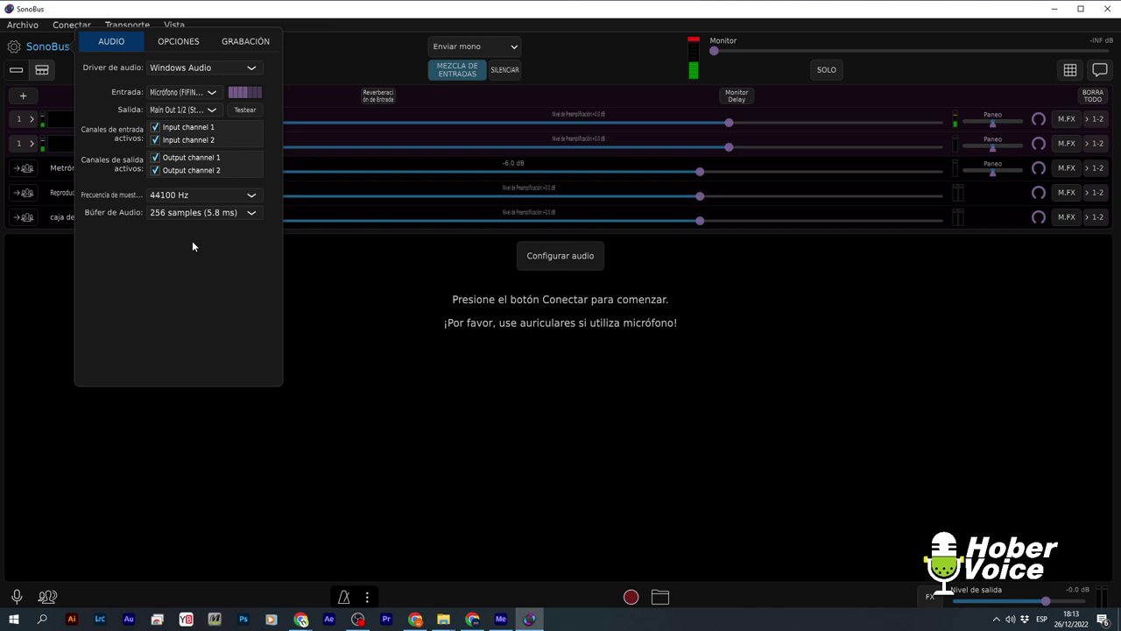
pyautogui.click(336, 298)
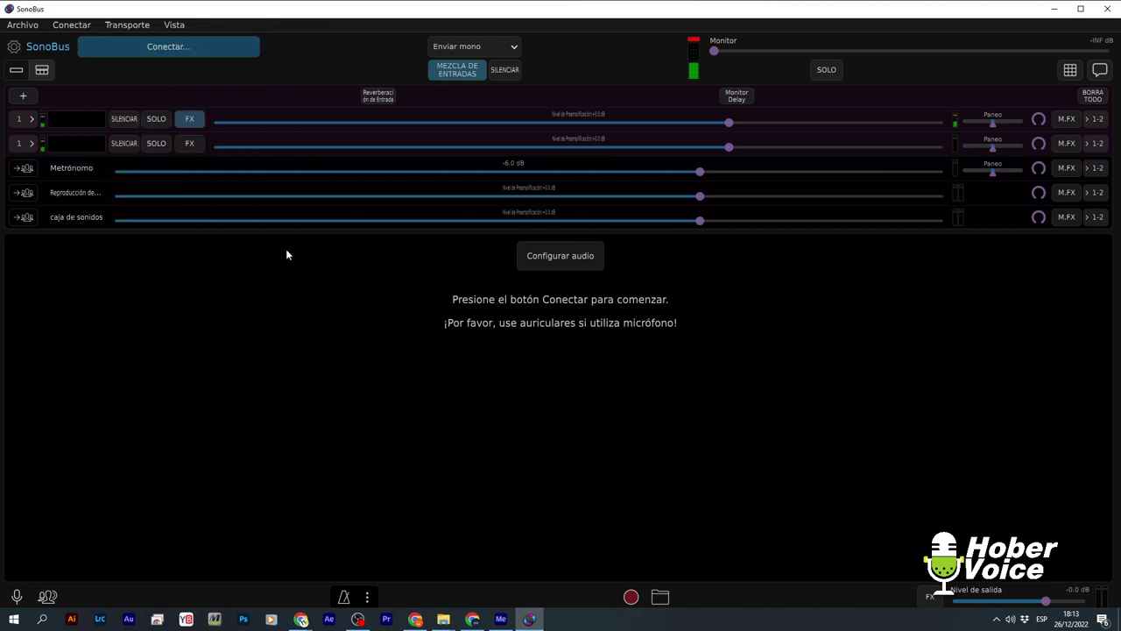
# - Enable sending the metronome to the other participants
pyautogui.click(26, 168)
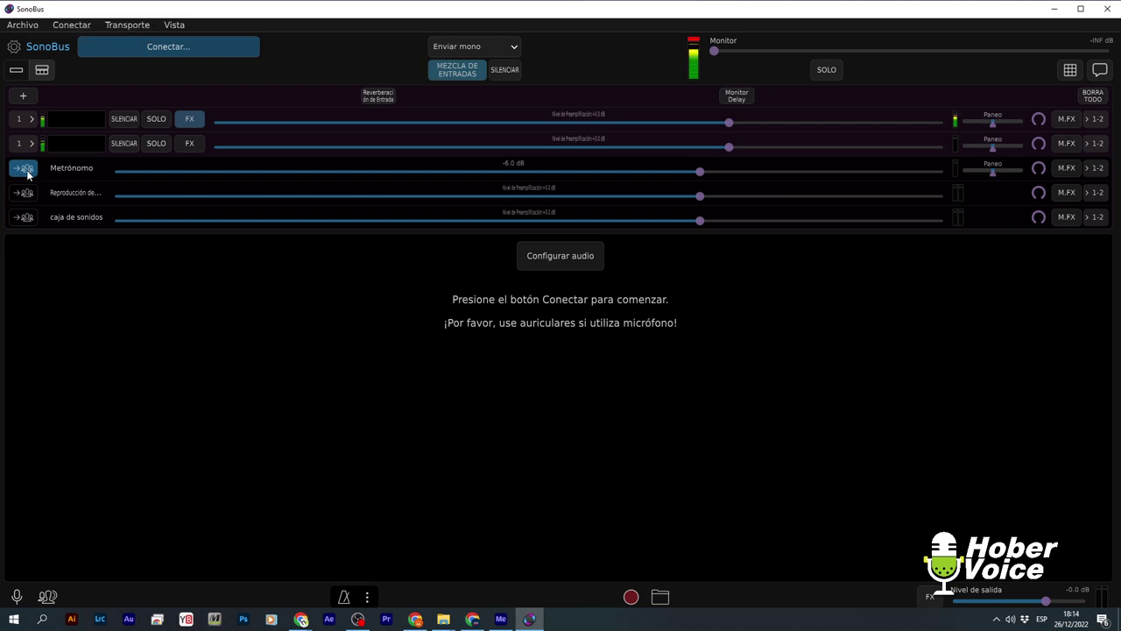
# - Stop sending the metronome to the other participants and check the audio device settings
pyautogui.click(20, 170)
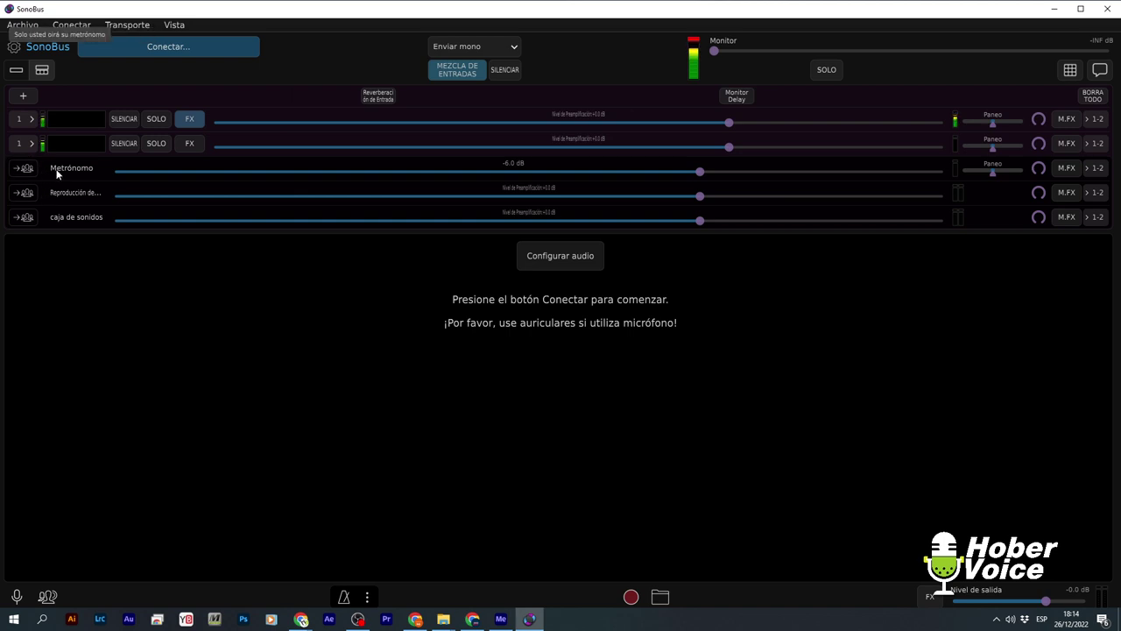
pyautogui.click(571, 256)
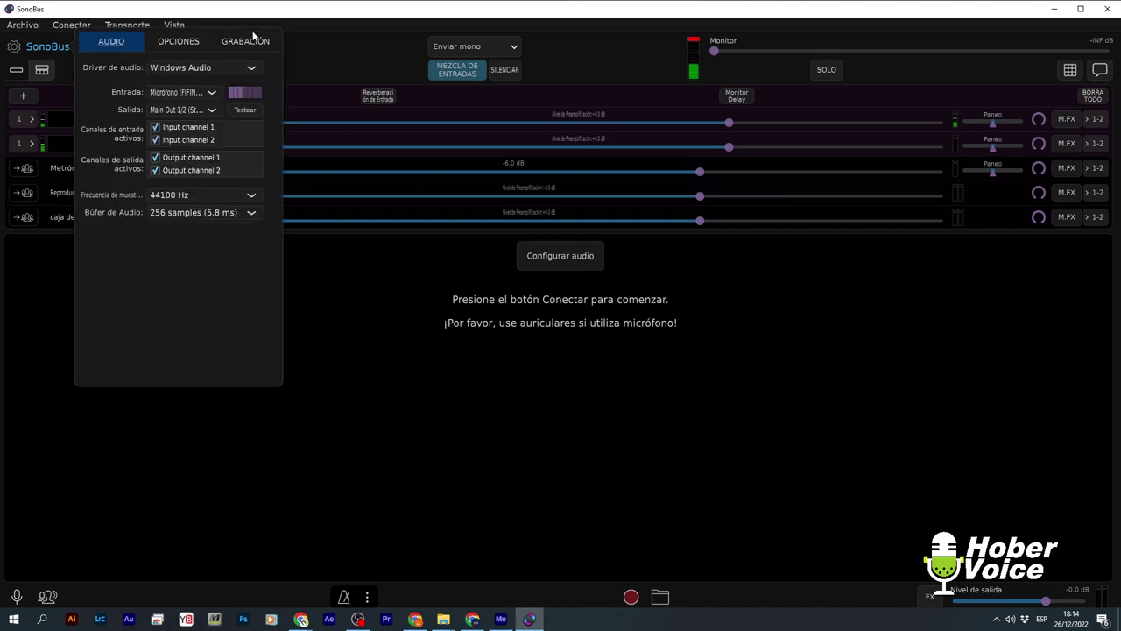
pyautogui.click(405, 390)
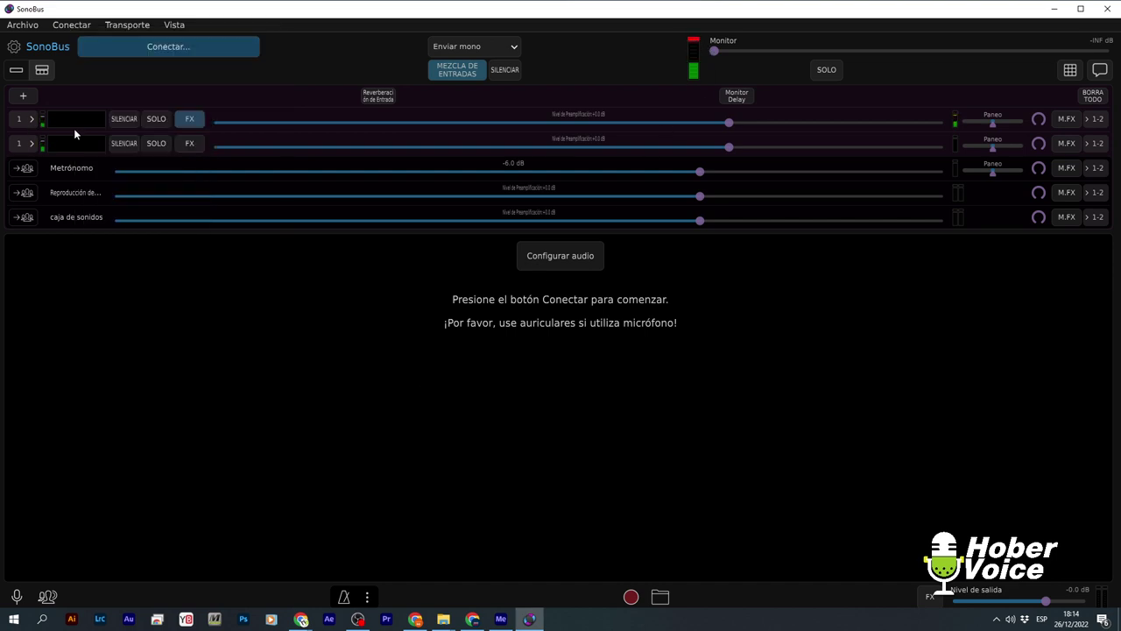
# - Solo the second input group and release the solo again
pyautogui.click(159, 145)
pyautogui.click(158, 144)
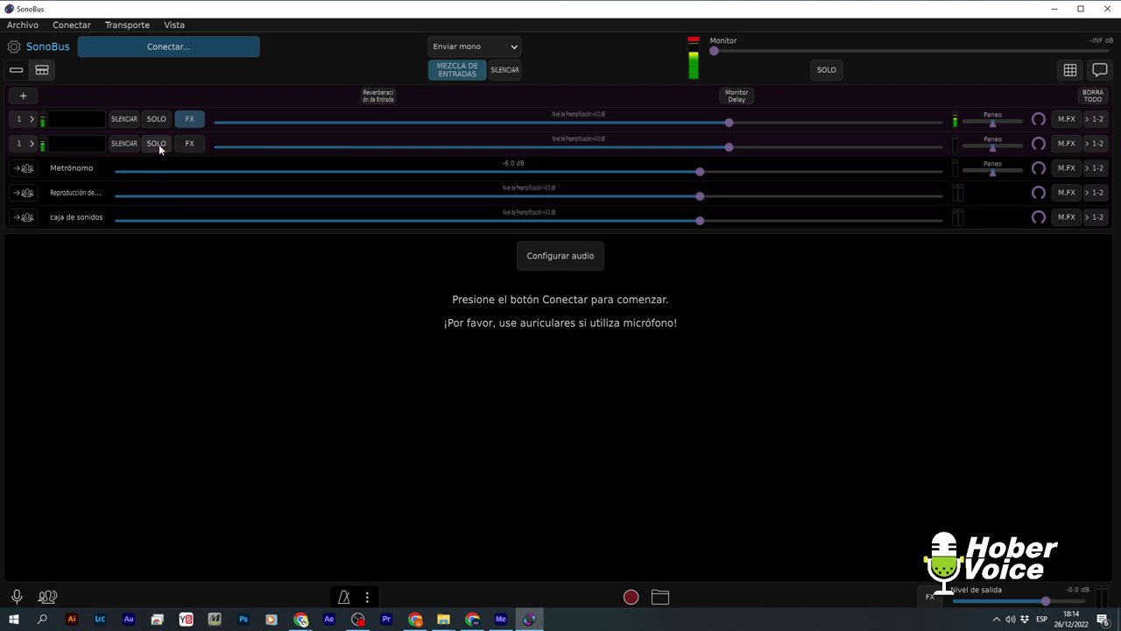
# - Set the send mode to stereo and change the second input group's channel layout to stereo
pyautogui.click(477, 49)
pyautogui.click(478, 100)
pyautogui.click(21, 144)
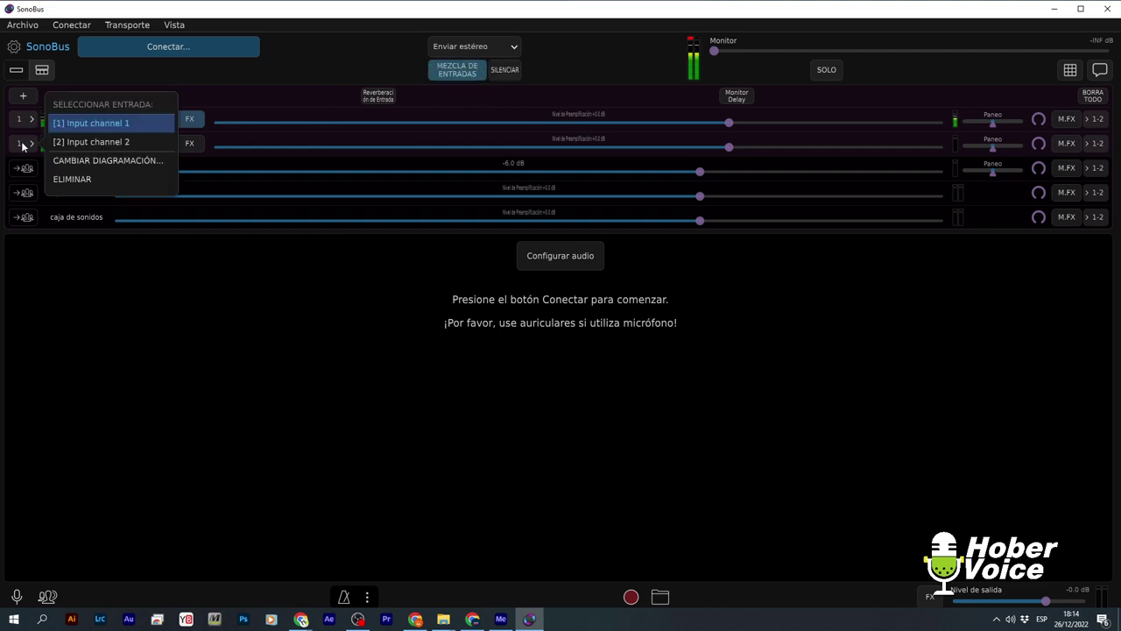
pyautogui.click(83, 160)
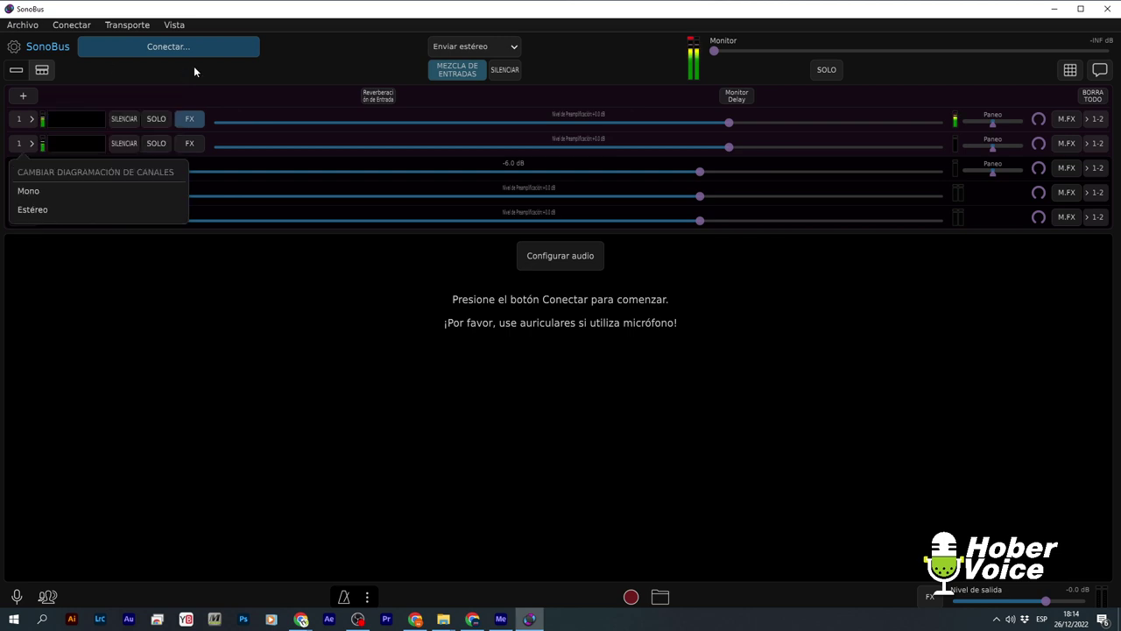
pyautogui.click(34, 211)
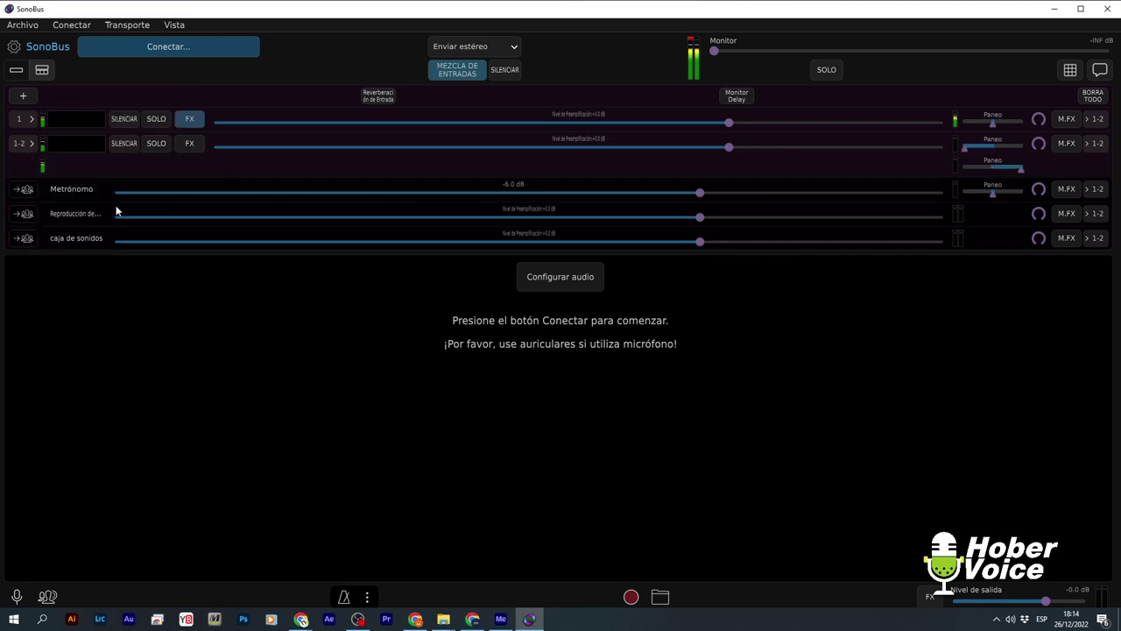
# - Assign the first input group to Input channel 2
pyautogui.click(28, 120)
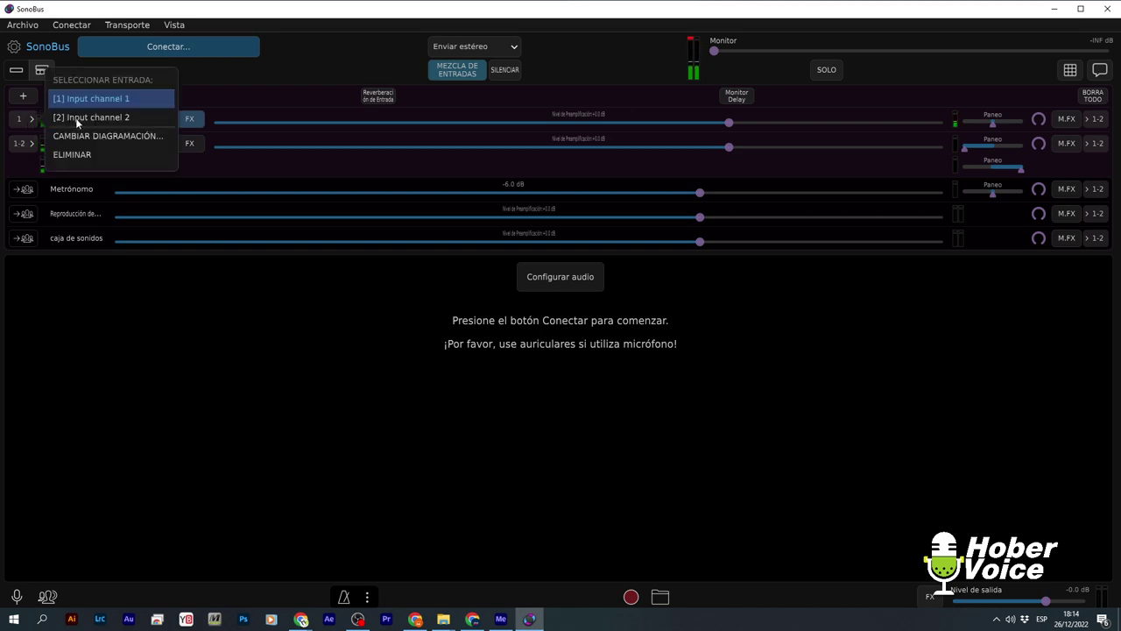
pyautogui.click(77, 120)
# - Change the second input group's channel layout back to mono and delete that group
pyautogui.click(24, 144)
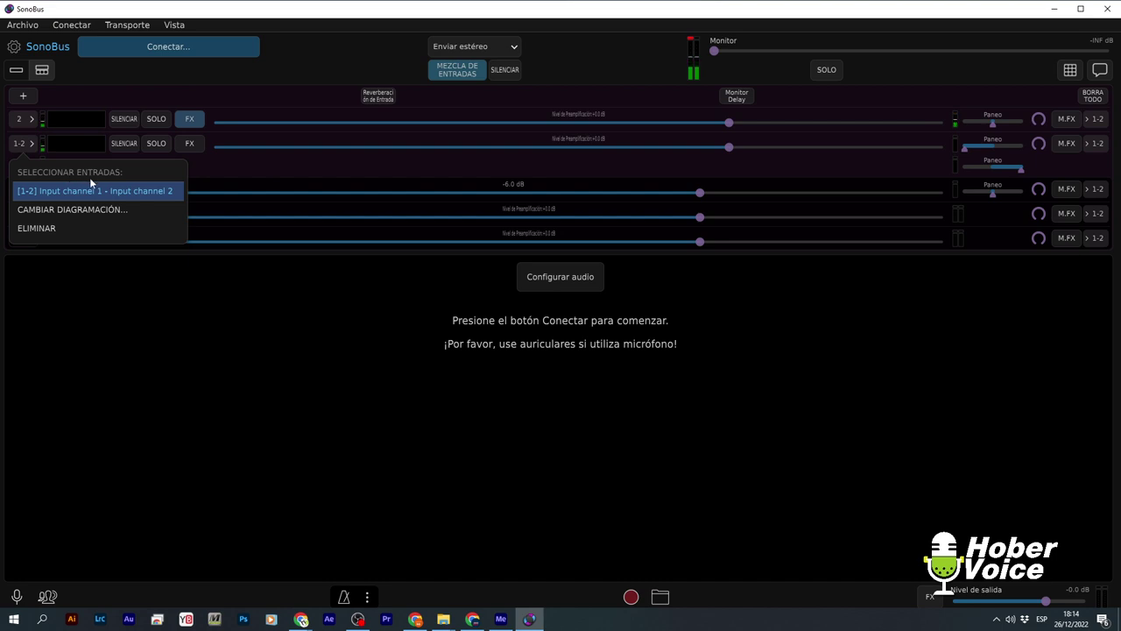
pyautogui.click(91, 211)
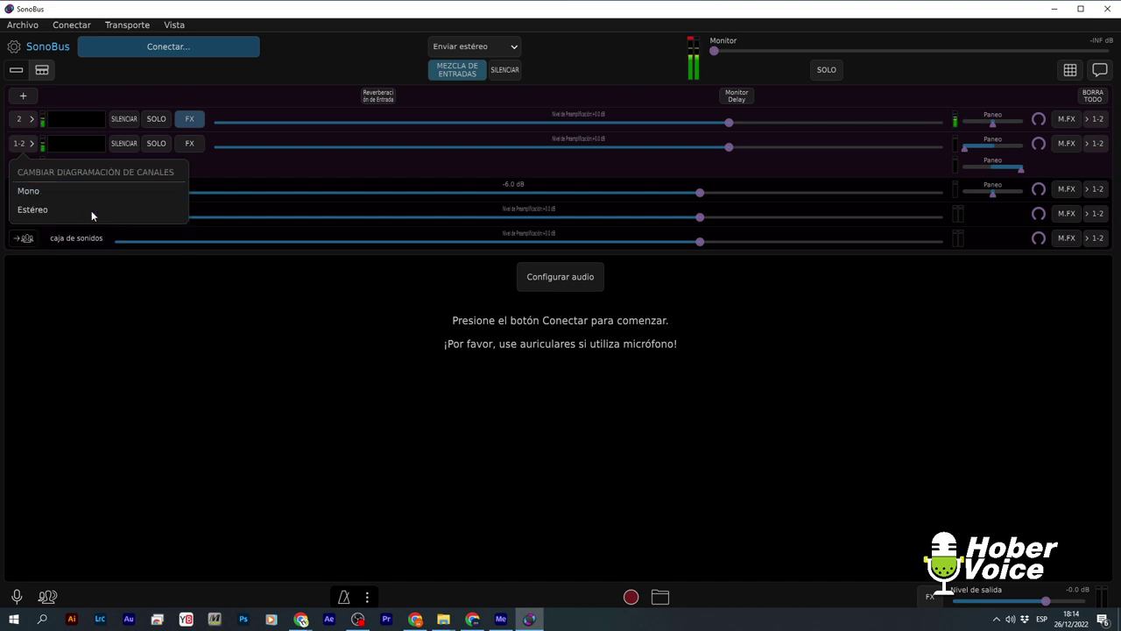
pyautogui.click(41, 195)
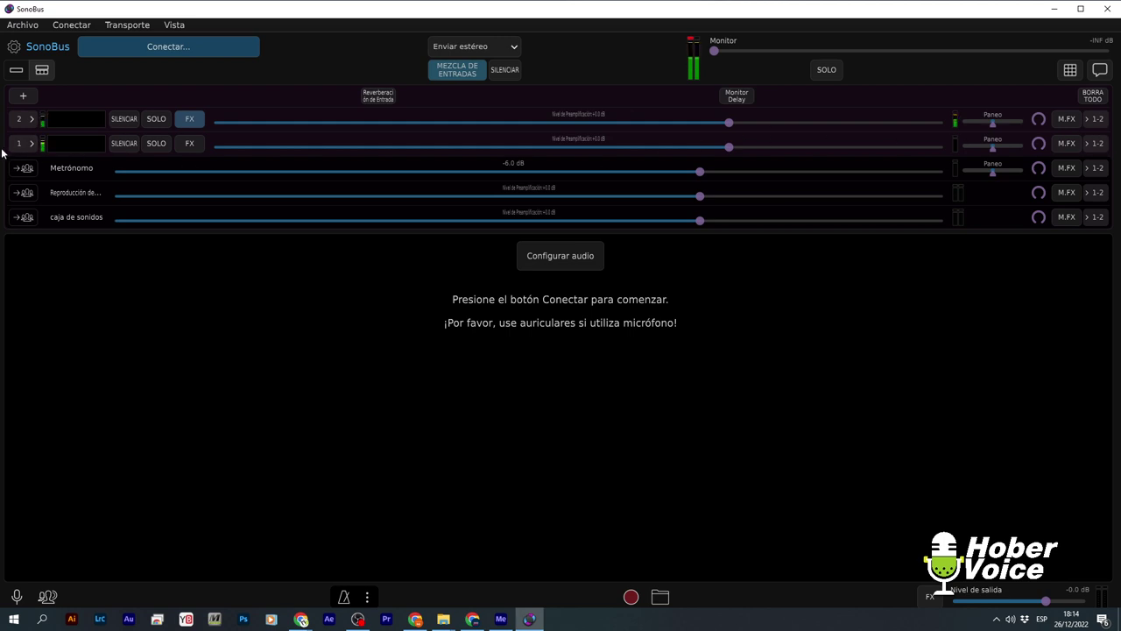
pyautogui.click(32, 145)
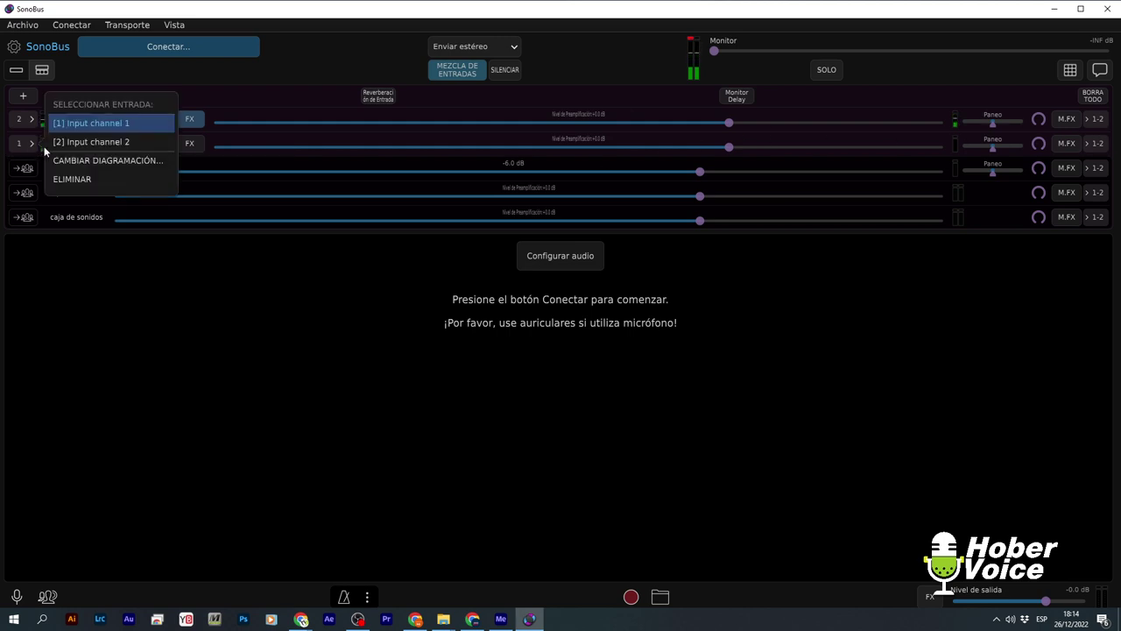
pyautogui.click(72, 180)
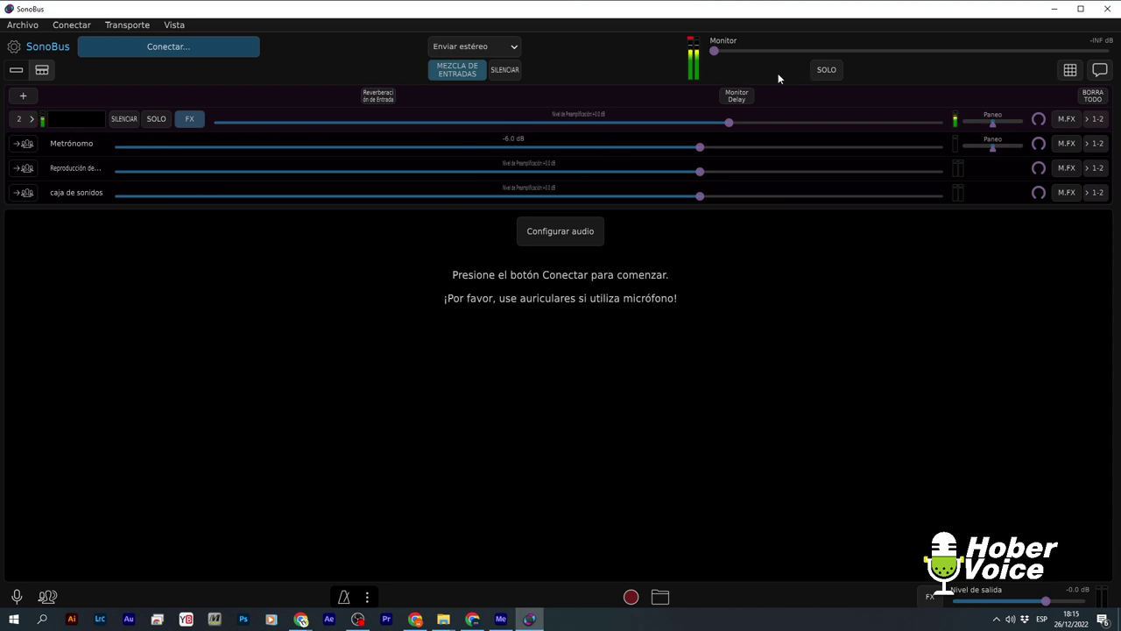
# - Try soloing the monitor with its level at -15.9 dB, and lower the monitor level to -65.0 dB with solo off
pyautogui.moveTo(720, 53); pyautogui.dragTo(873, 60)
pyautogui.click(830, 74)
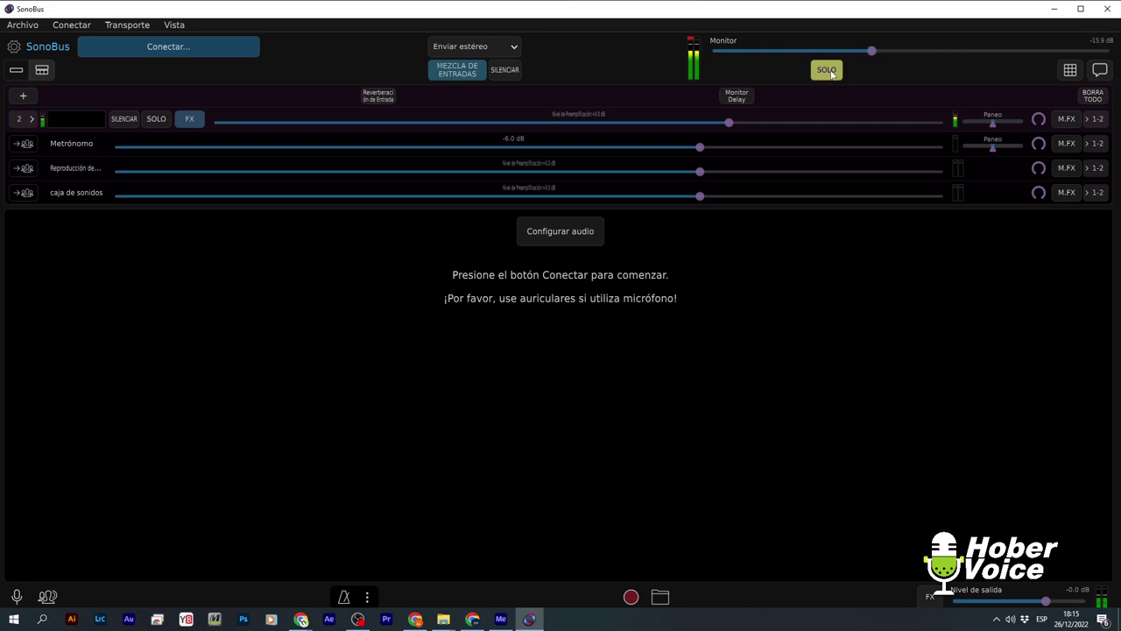
pyautogui.click(831, 75)
pyautogui.moveTo(873, 53); pyautogui.dragTo(723, 51)
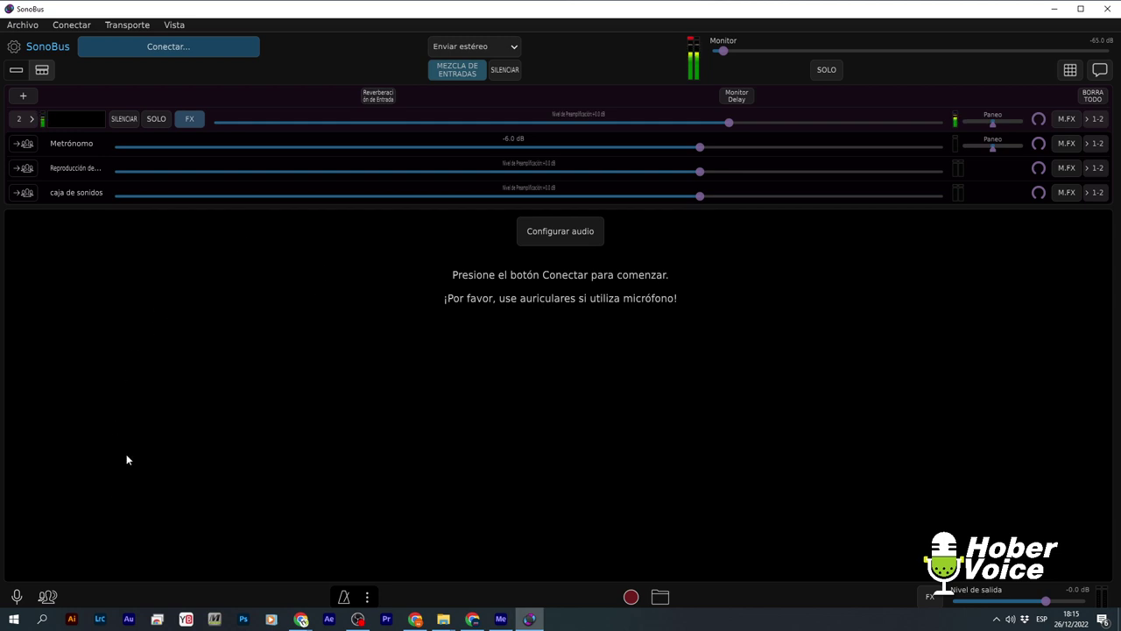
# - Mute all the other participants and unmute them again
pyautogui.click(51, 602)
pyautogui.click(51, 603)
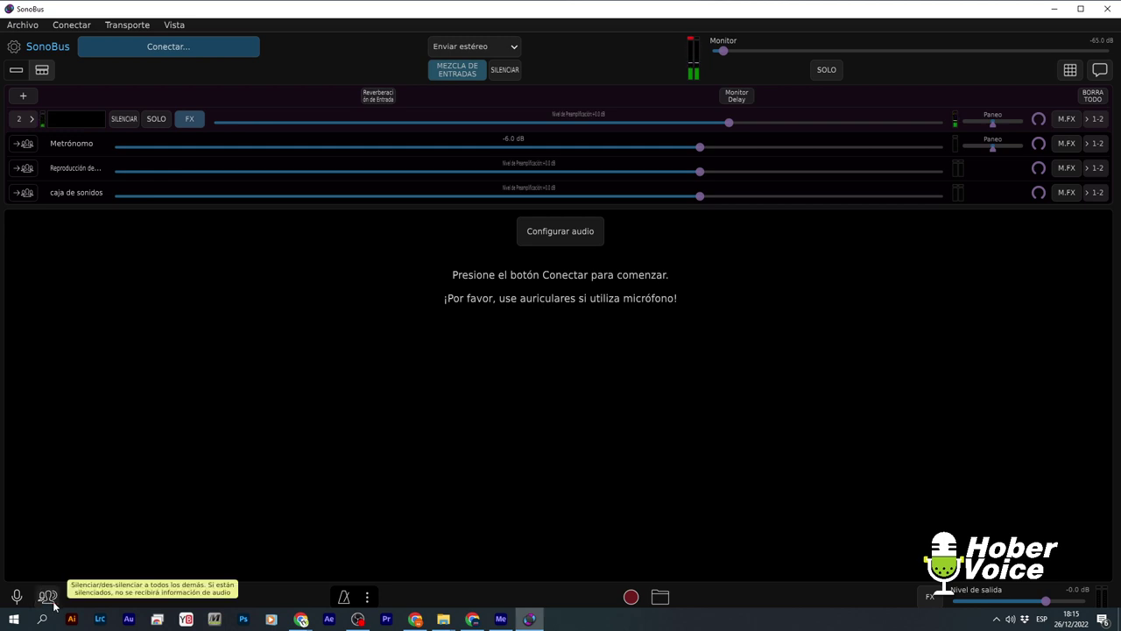
pyautogui.click(50, 602)
pyautogui.click(51, 603)
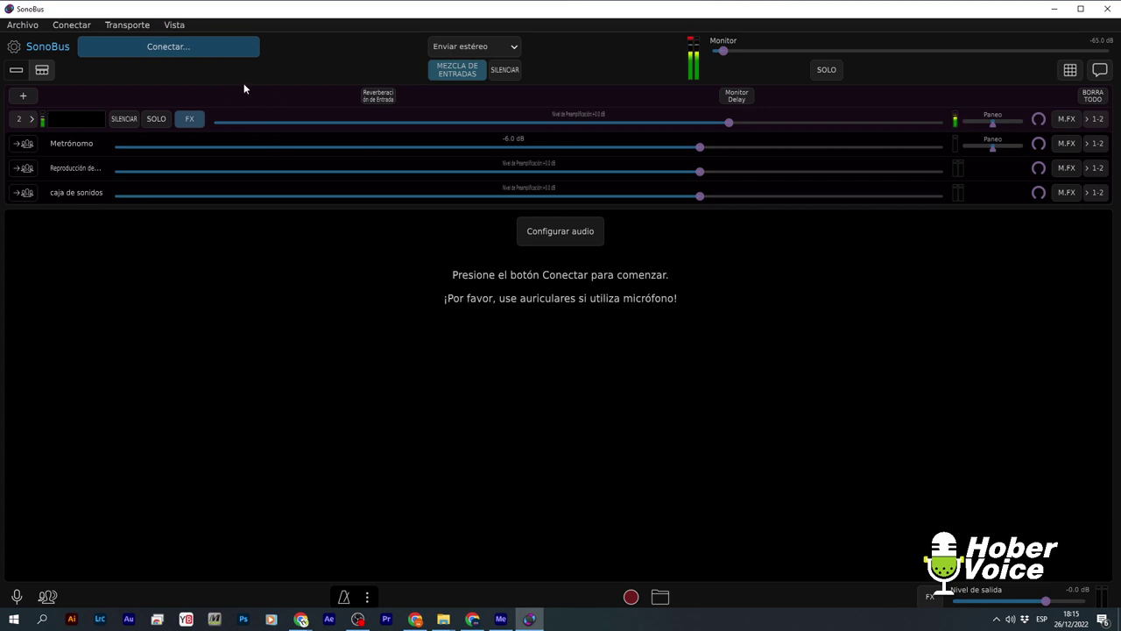
# - Review the private group connection form, including its group name, optional password and display name fields
pyautogui.click(218, 49)
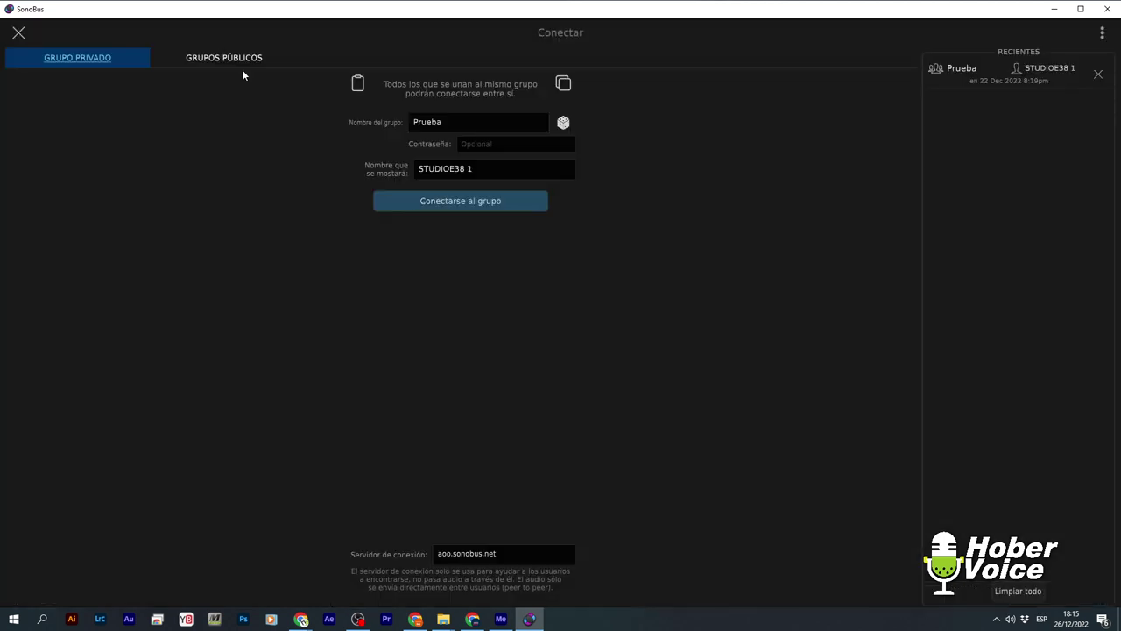
pyautogui.click(18, 33)
pyautogui.click(175, 50)
pyautogui.click(433, 123)
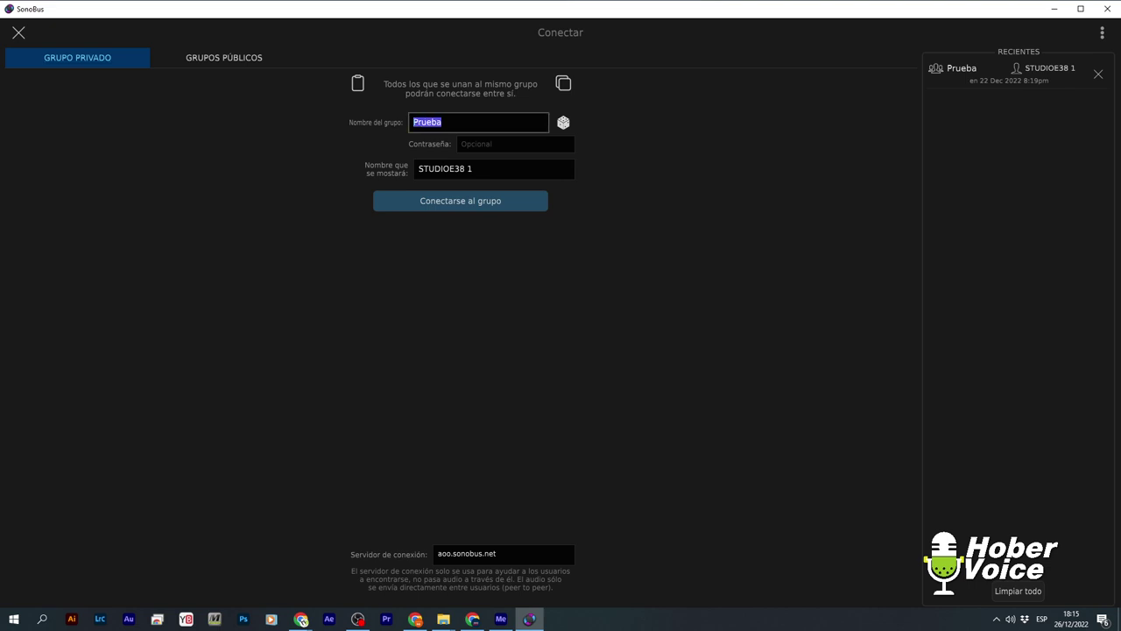
pyautogui.click(515, 144)
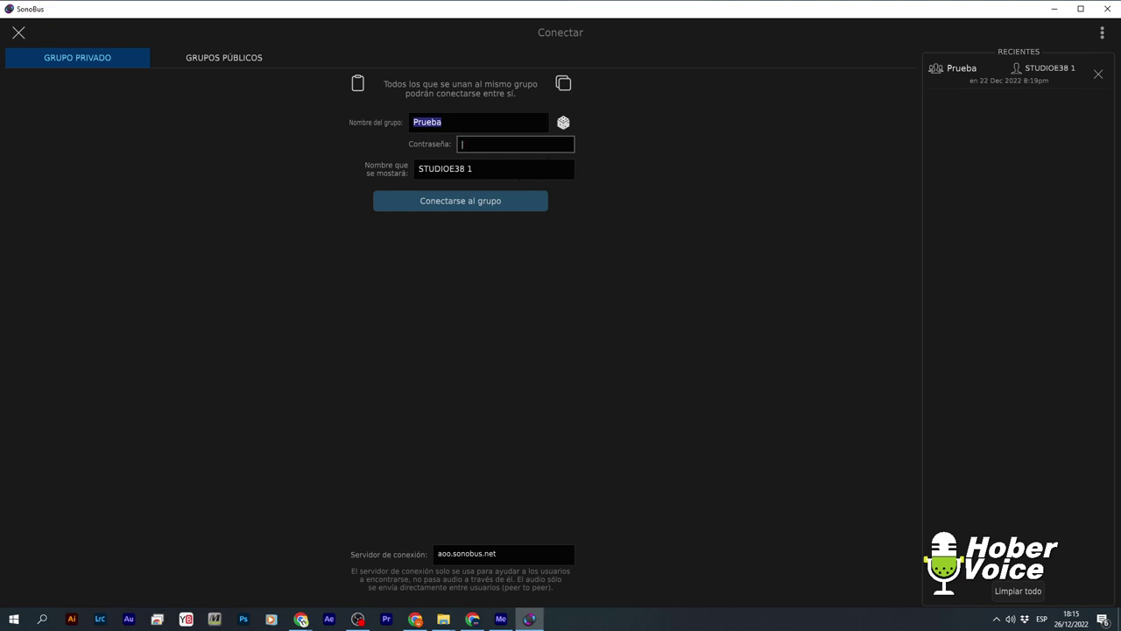
pyautogui.click(518, 176)
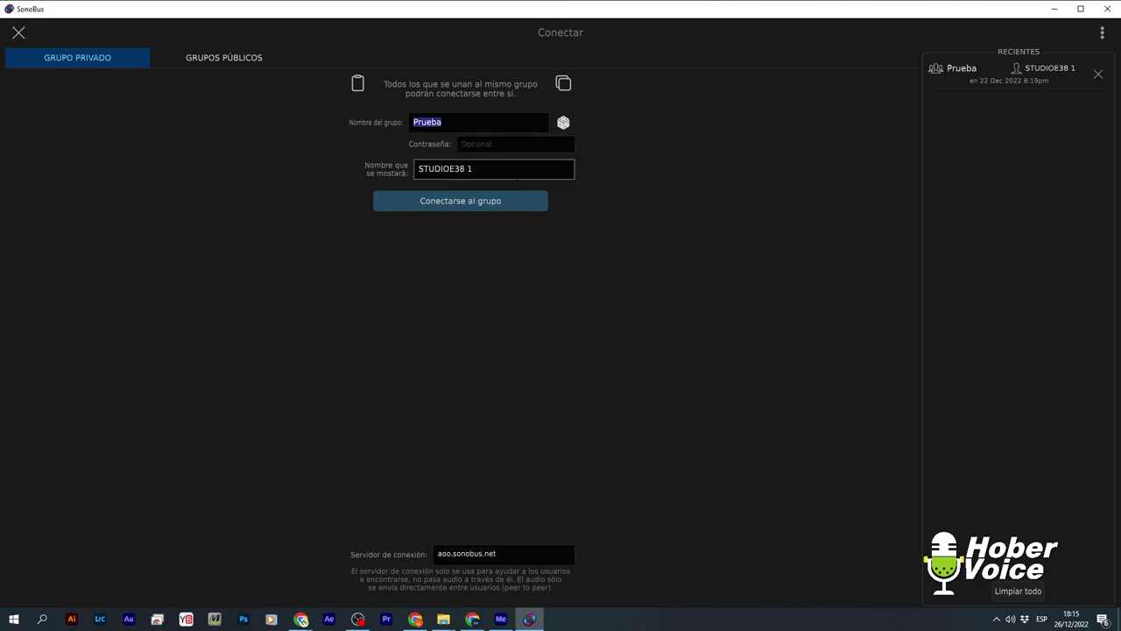
pyautogui.hotkey('ctrl', 'a')
pyautogui.click(477, 122)
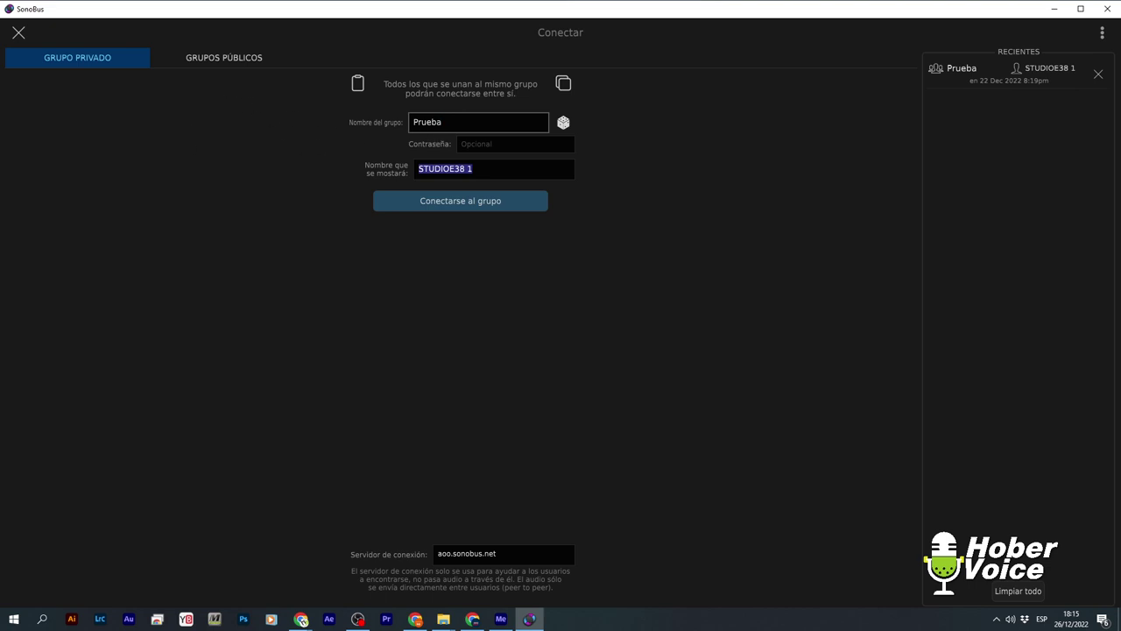
pyautogui.doubleClick(429, 125)
pyautogui.press('Tab')
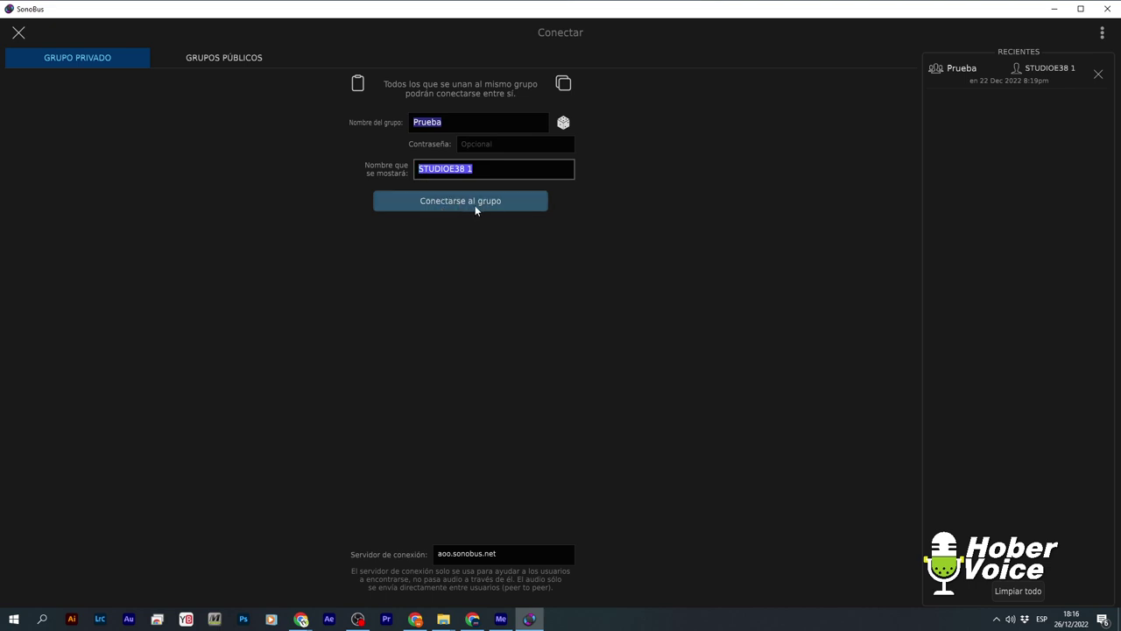
# - Join the public group "Rock Your Guitar..Bass.." and disconnect from it after removing the unreachable participant
pyautogui.click(229, 58)
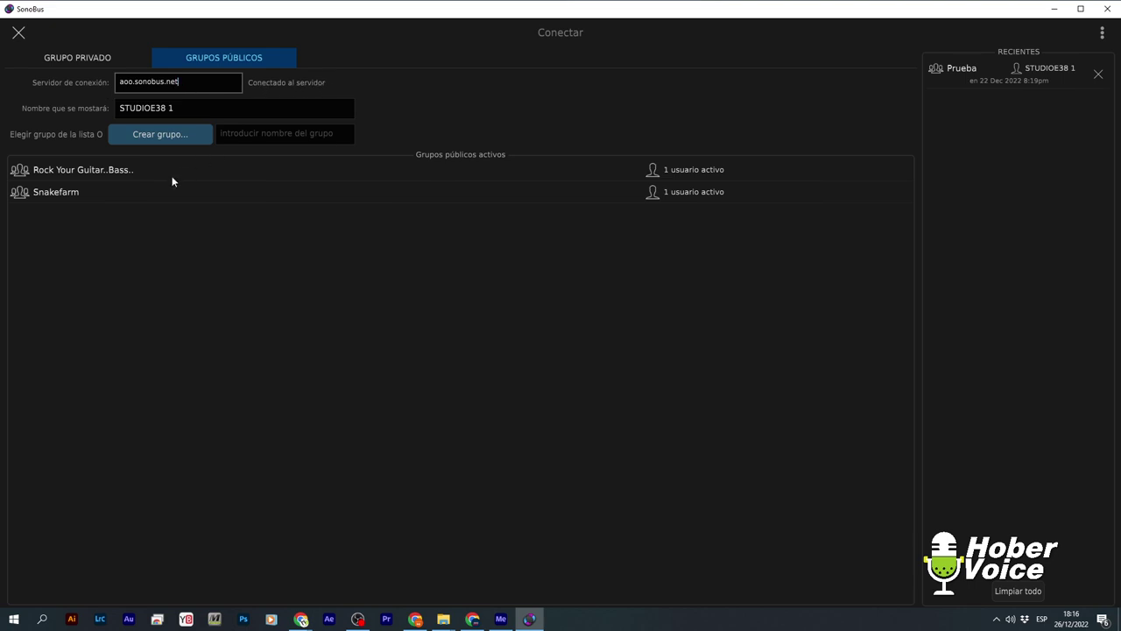
pyautogui.click(127, 173)
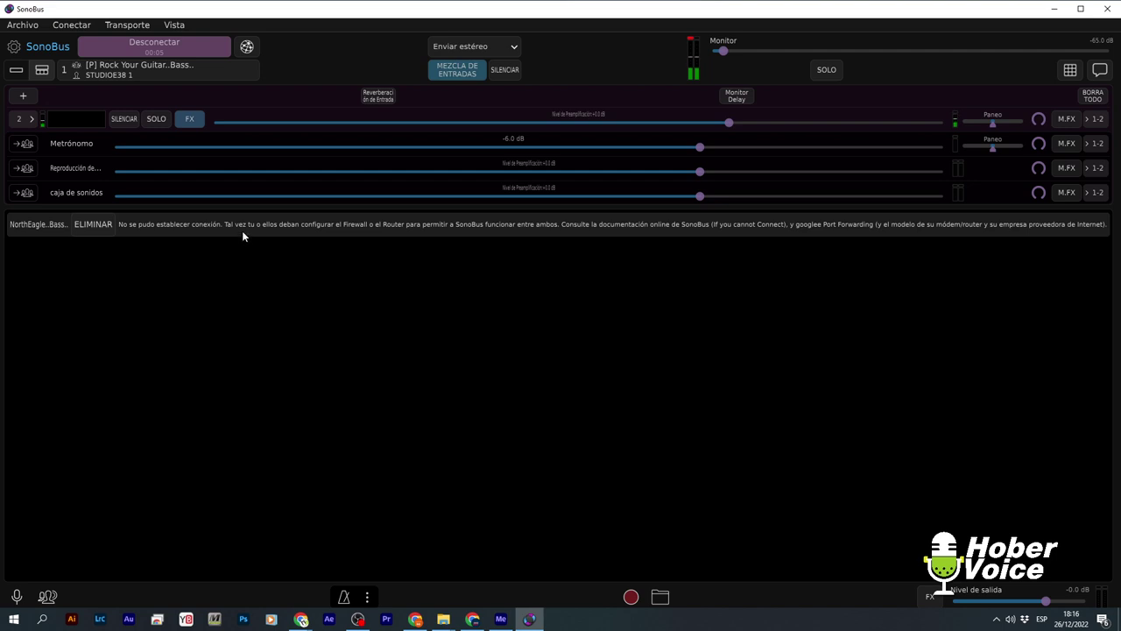
pyautogui.click(92, 224)
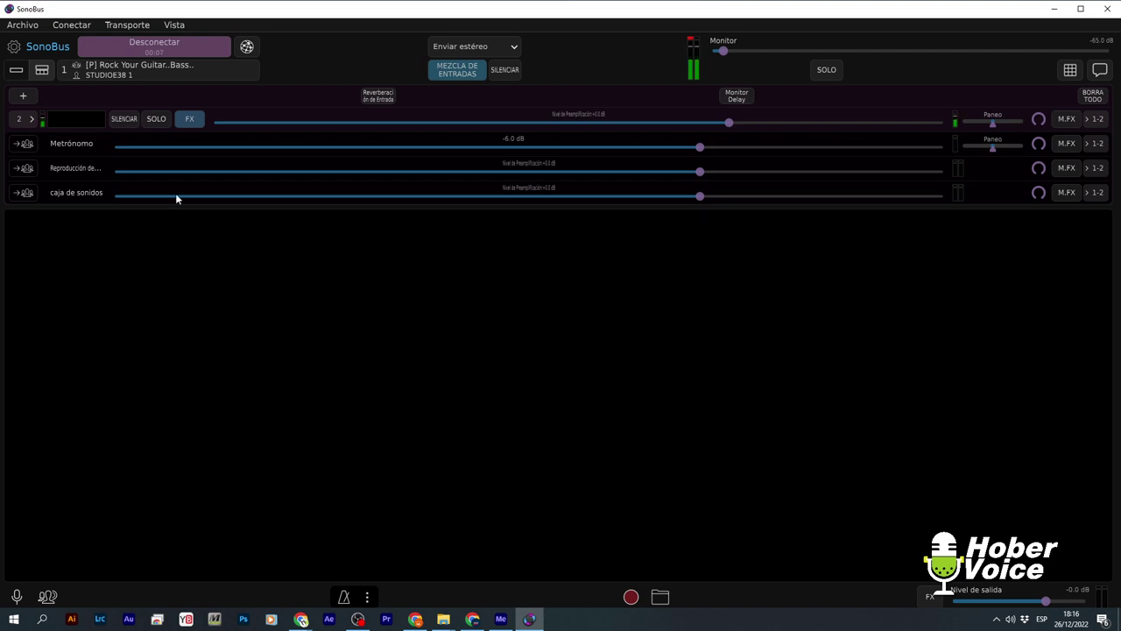
pyautogui.click(107, 52)
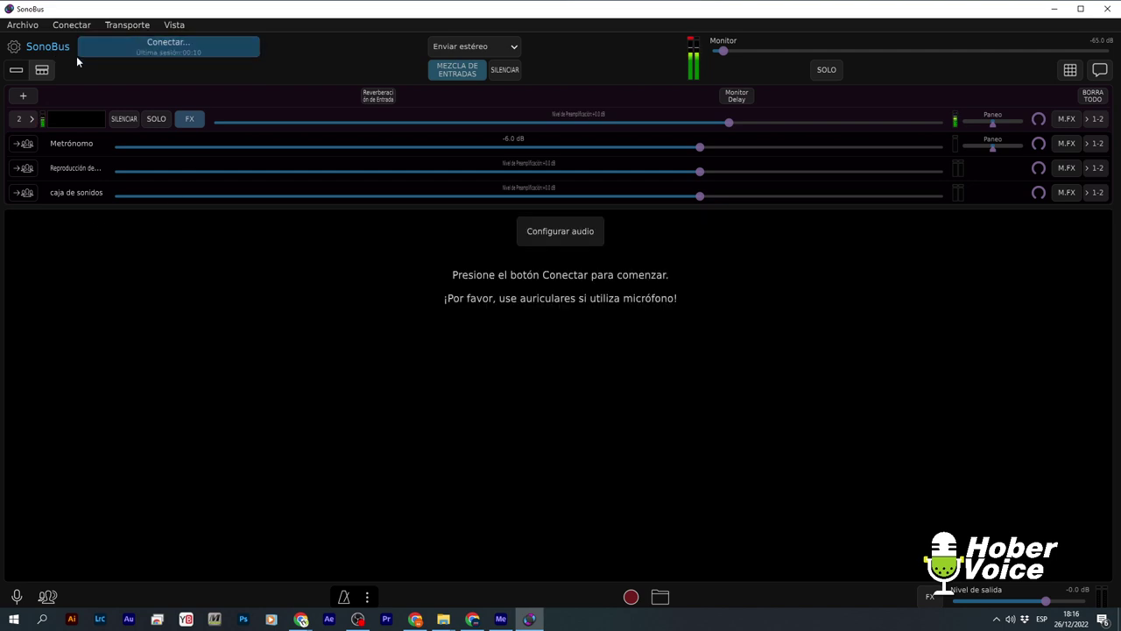
# - Connect to the public group "Snakefarm" from the list of active public groups
pyautogui.click(55, 46)
pyautogui.click(19, 50)
pyautogui.click(203, 45)
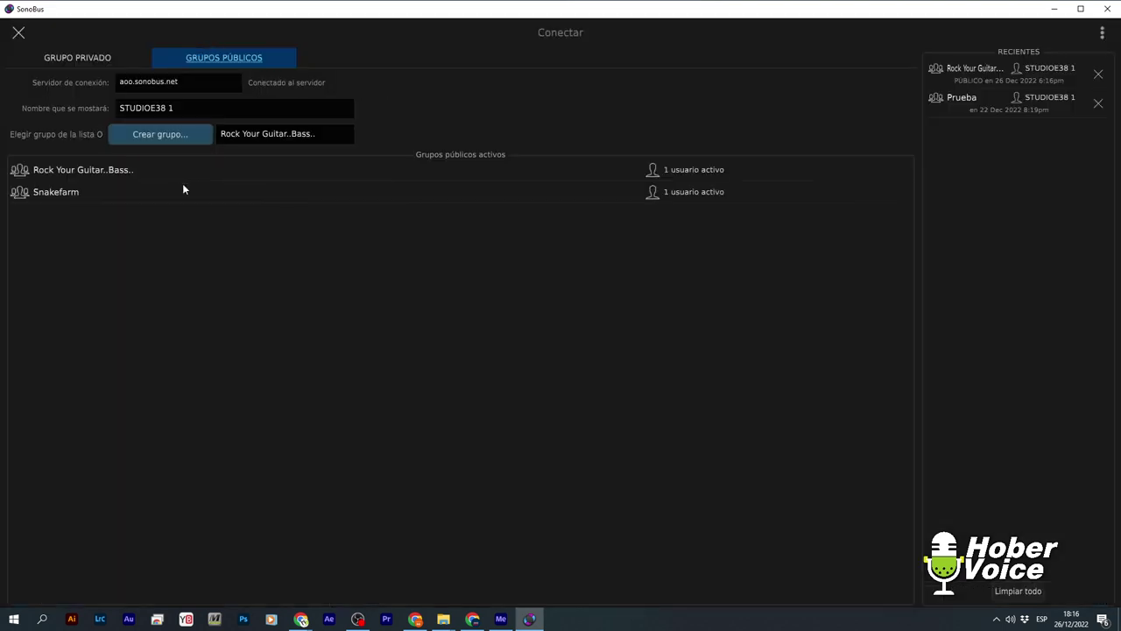
pyautogui.click(82, 193)
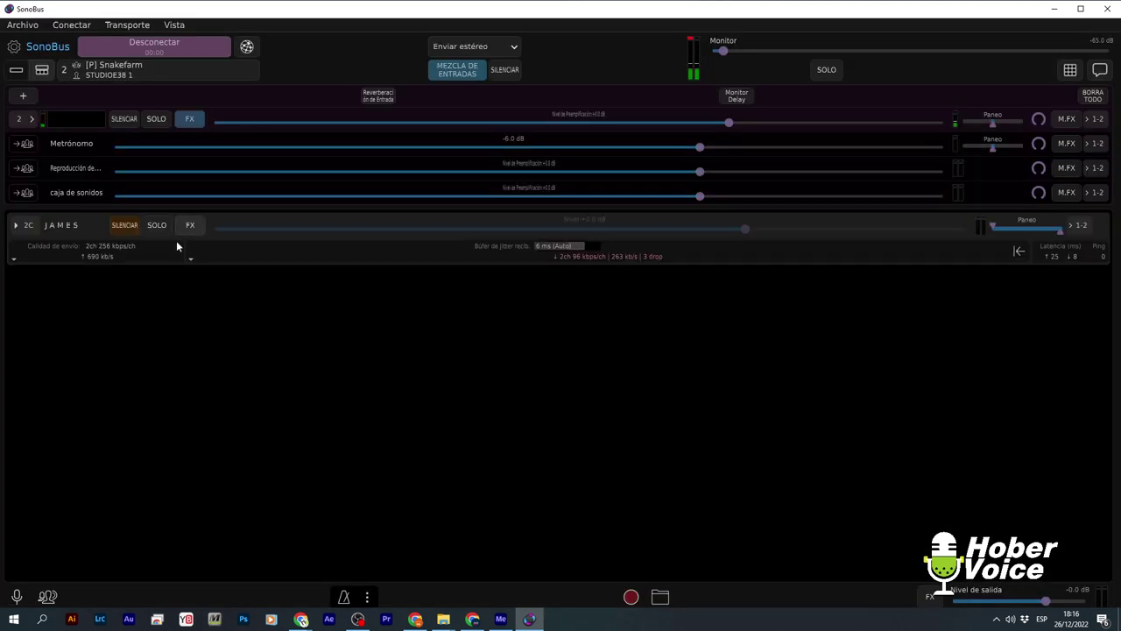
# - Switch the connected participant's reception mute off and on twice, leaving the participant muted
pyautogui.click(130, 226)
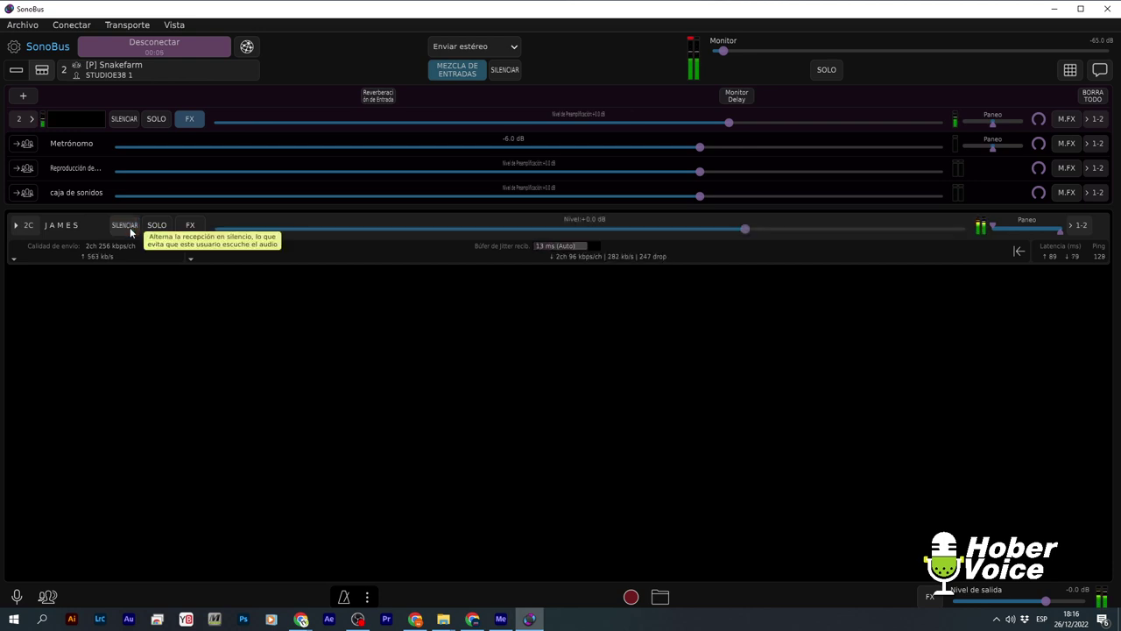
pyautogui.click(129, 226)
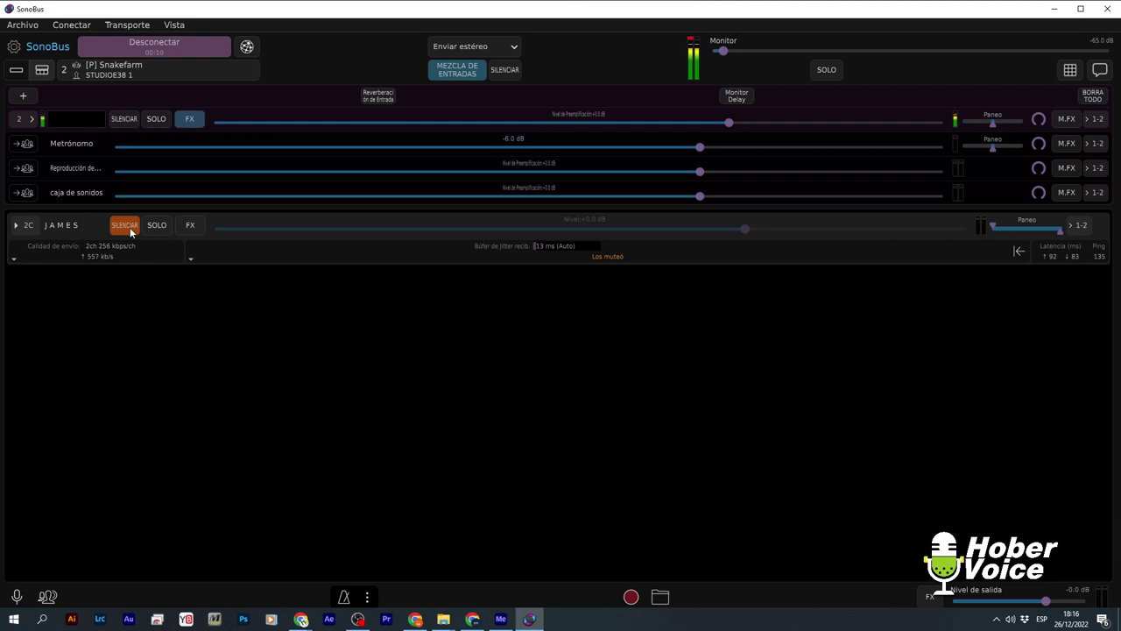
pyautogui.click(130, 227)
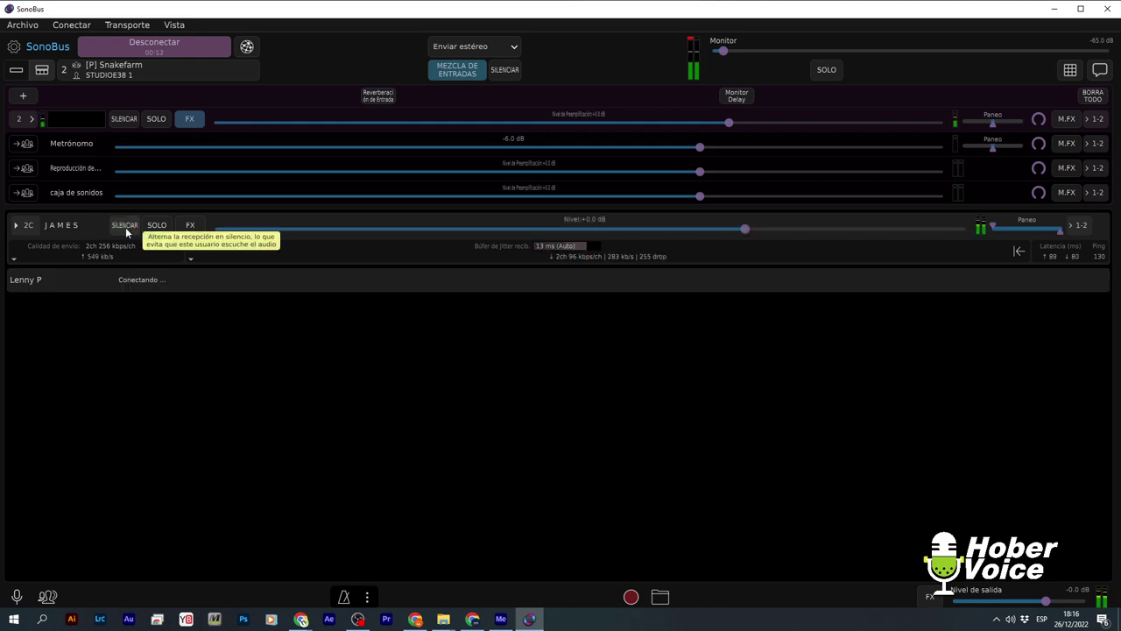
pyautogui.click(125, 226)
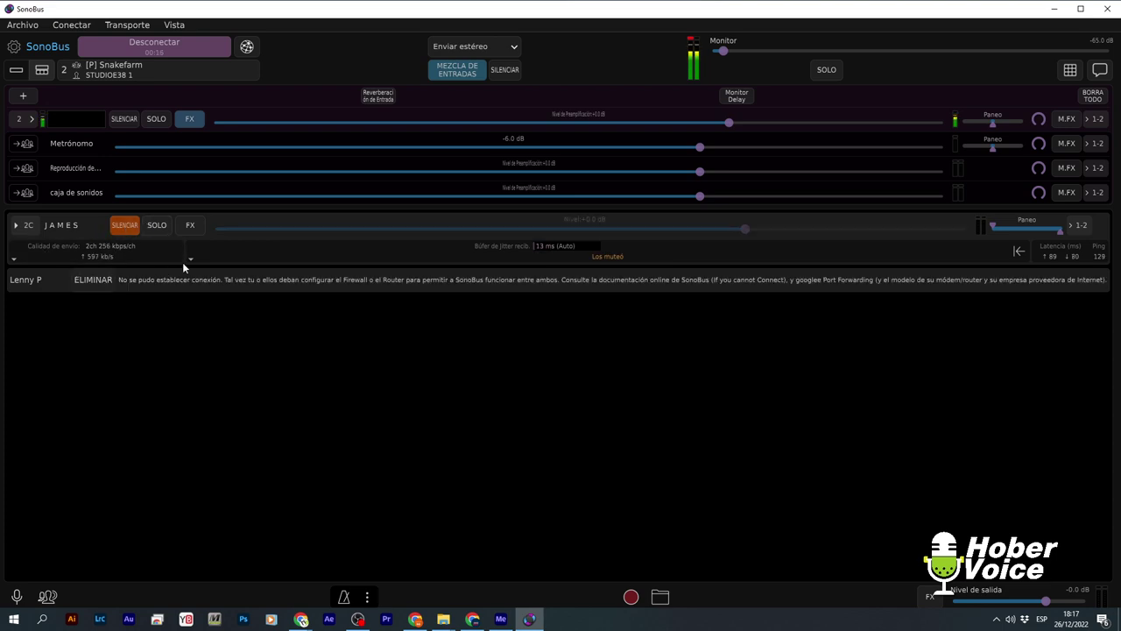
# - Remove the participant whose connection failed and disconnect from the Snakefarm group
pyautogui.click(93, 279)
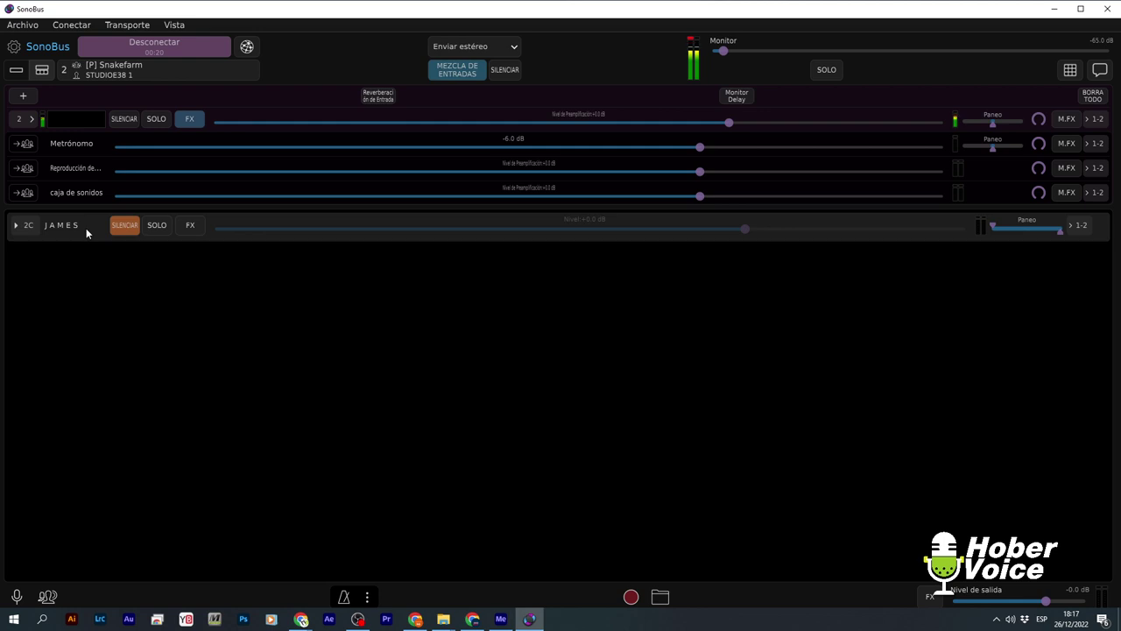
pyautogui.click(159, 51)
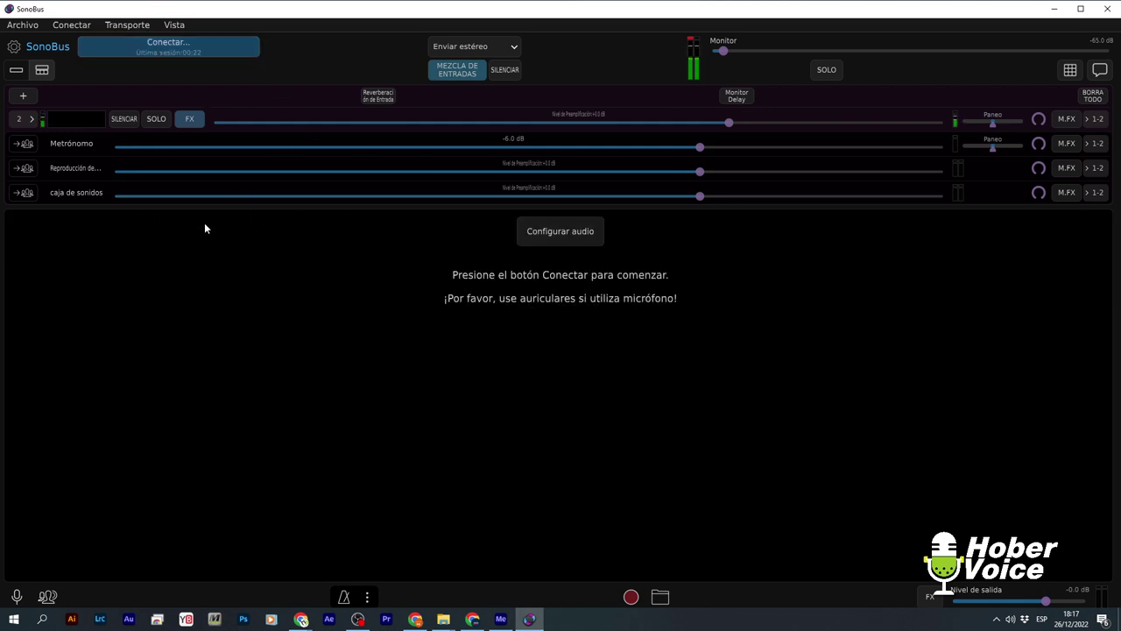
# - Delete Prueba, Rock Your Guitar..Bass.. and Snakefarm from the recent groups in the connection window, and close the window
pyautogui.click(164, 51)
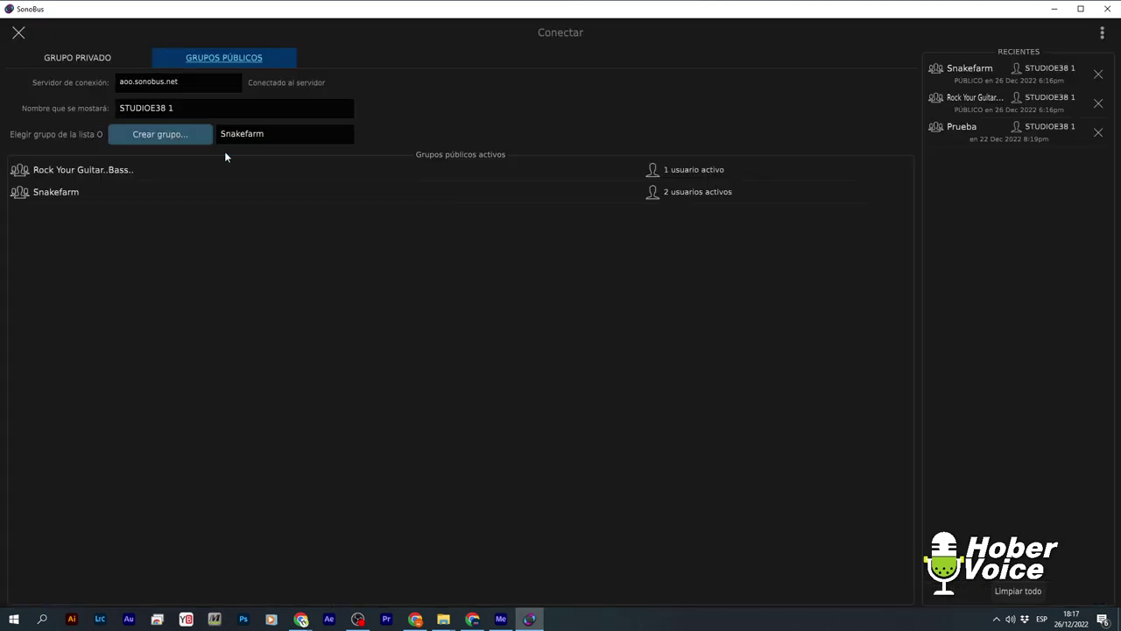
pyautogui.click(94, 58)
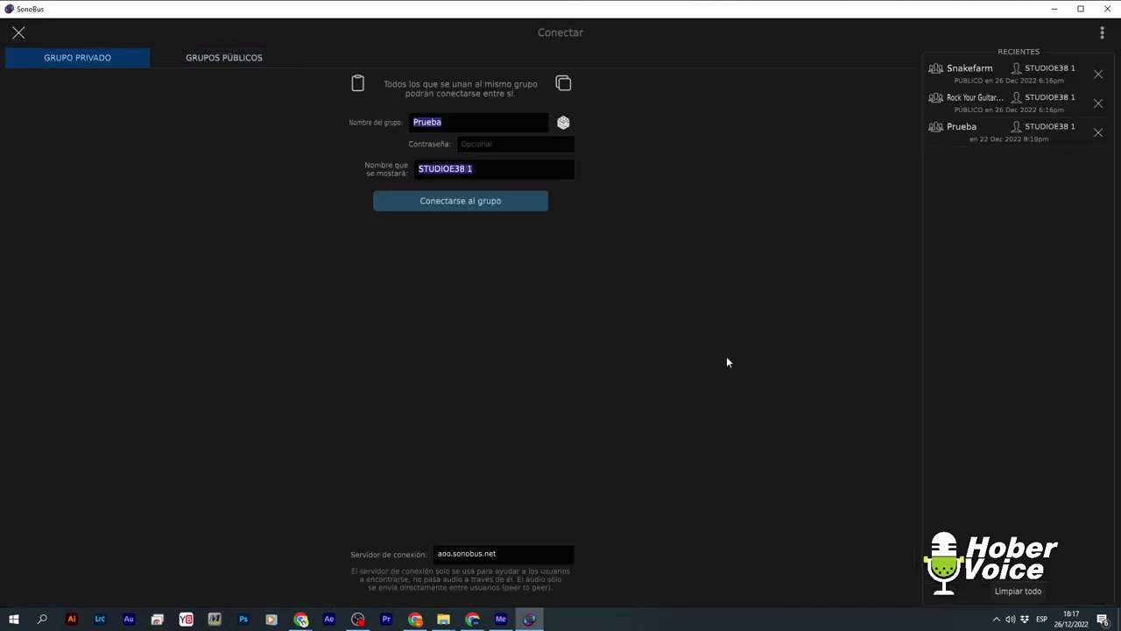
pyautogui.click(1100, 132)
pyautogui.click(1100, 105)
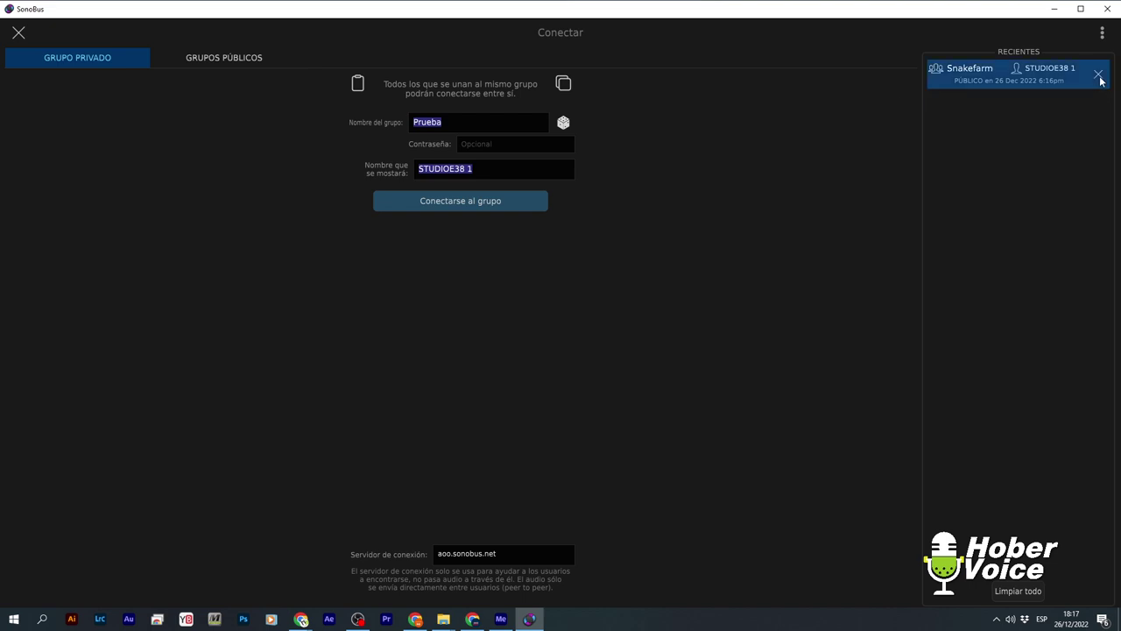
pyautogui.click(1099, 76)
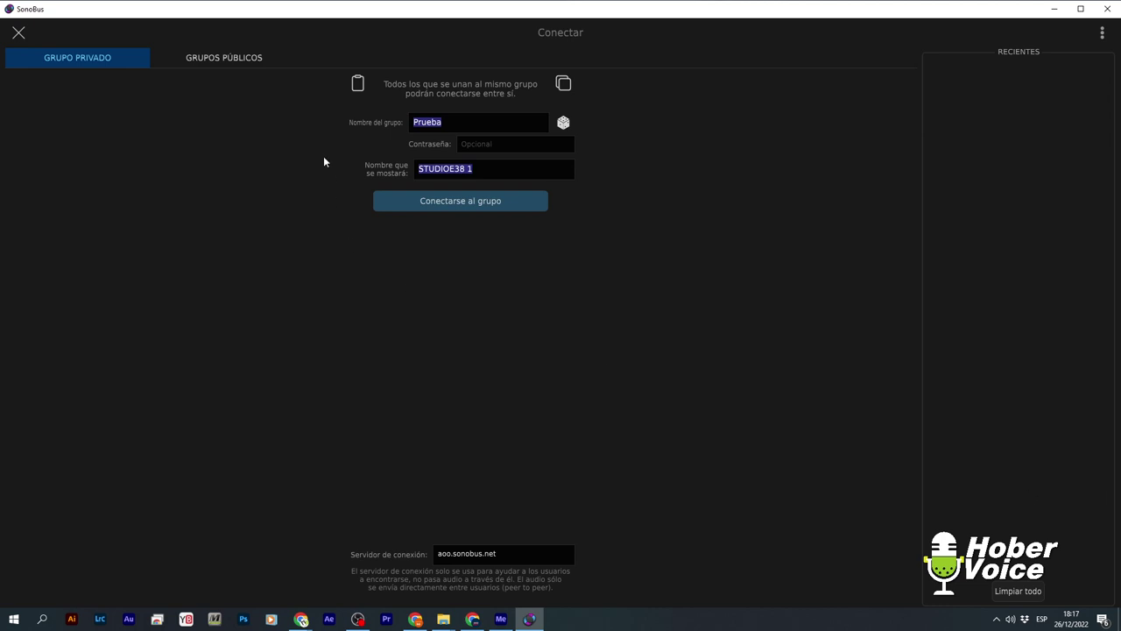
pyautogui.click(25, 39)
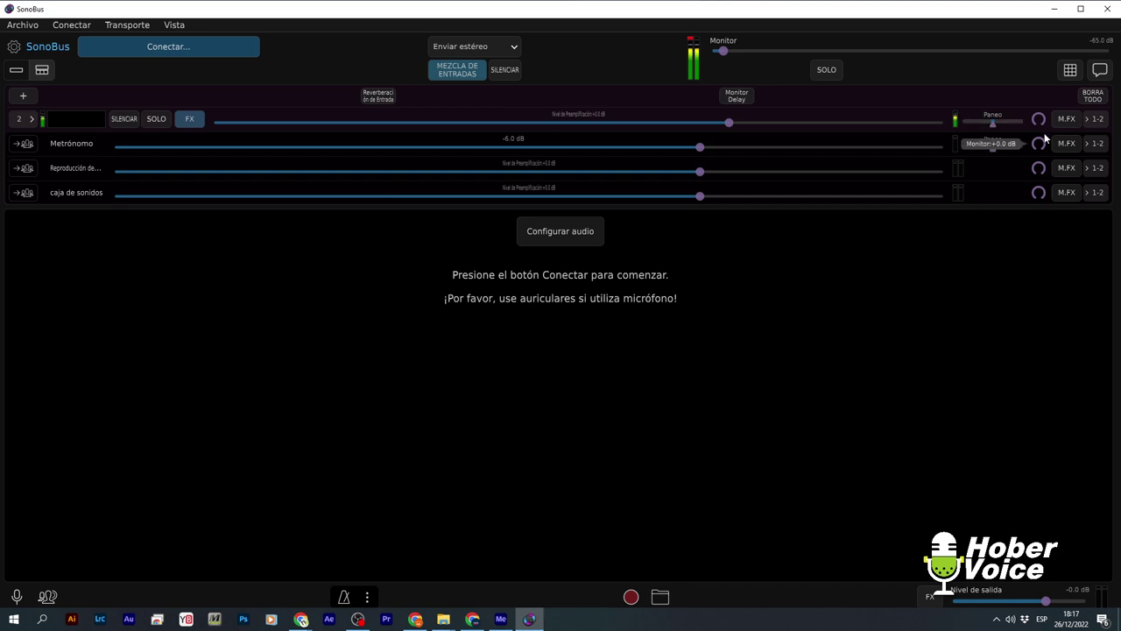
# - View the soundboard and its prompt for naming a new soundboard, and close both without creating one
pyautogui.click(1071, 73)
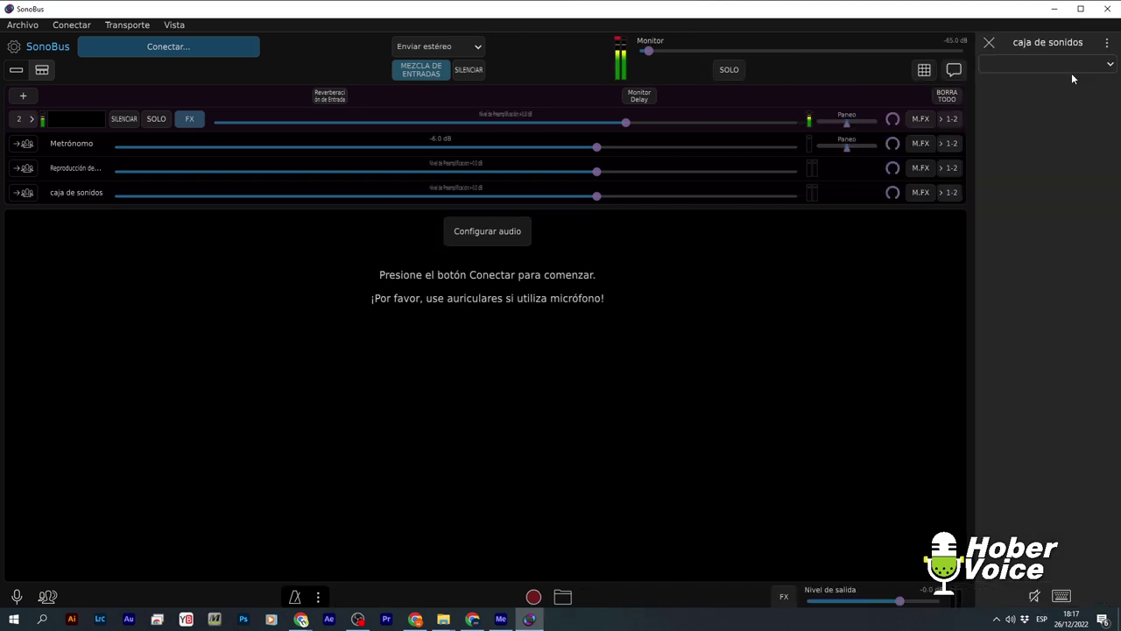
pyautogui.click(984, 44)
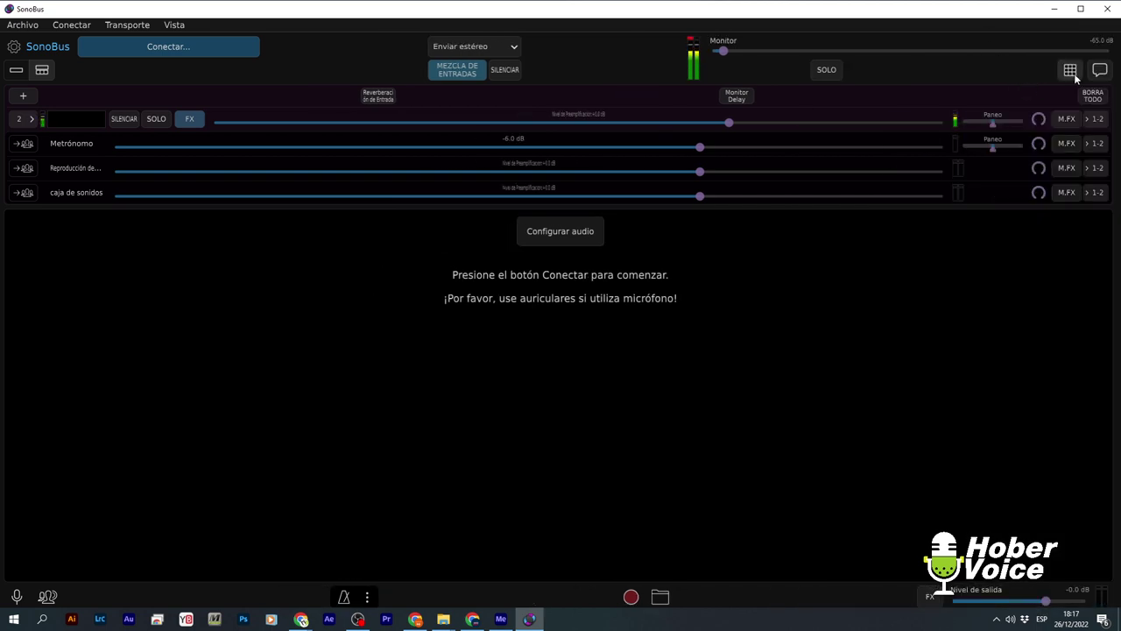
pyautogui.click(1071, 74)
pyautogui.click(1046, 64)
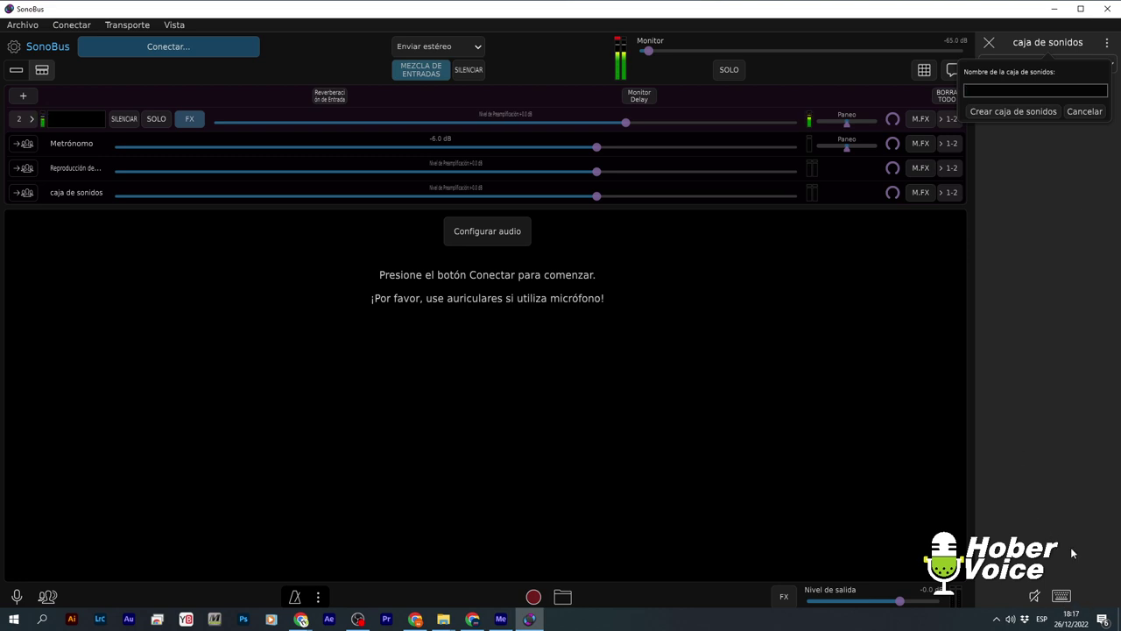
pyautogui.click(1029, 154)
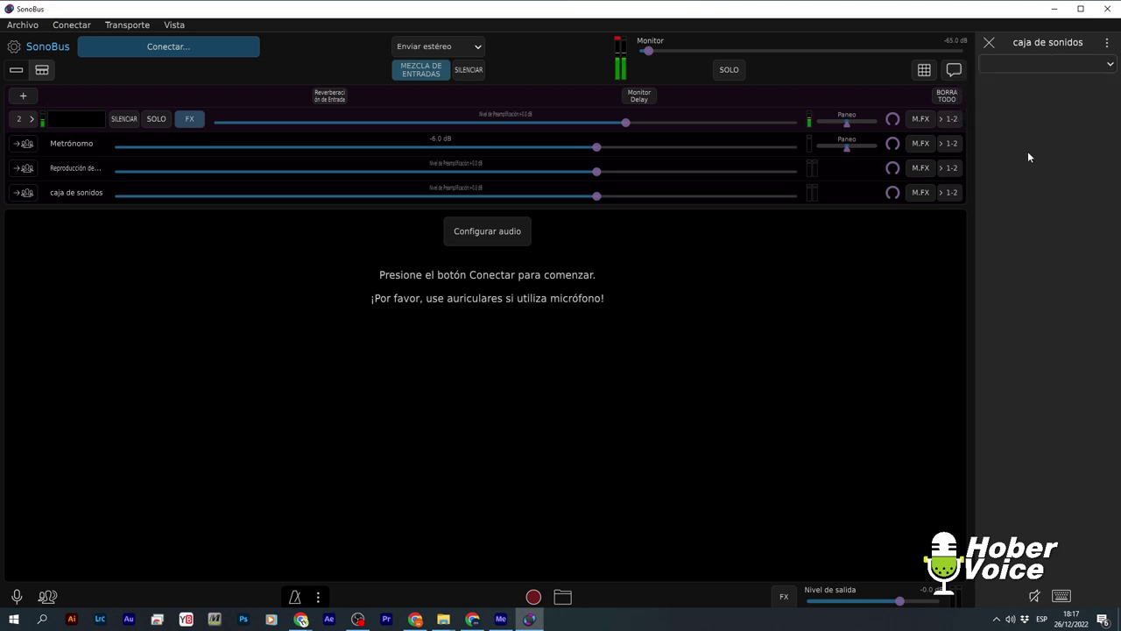
pyautogui.click(989, 42)
# - Send the messages "HOLA" and "FGGFFGFD" in the group chat and close the chat
pyautogui.click(1101, 70)
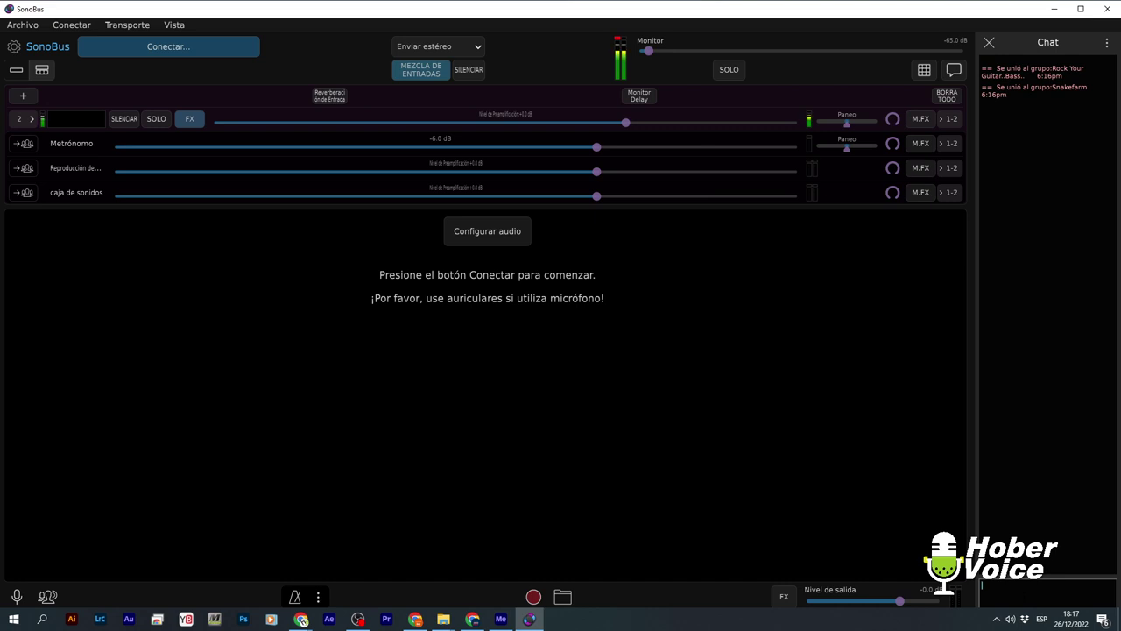
pyautogui.write('HOLA')
pyautogui.press('Return')
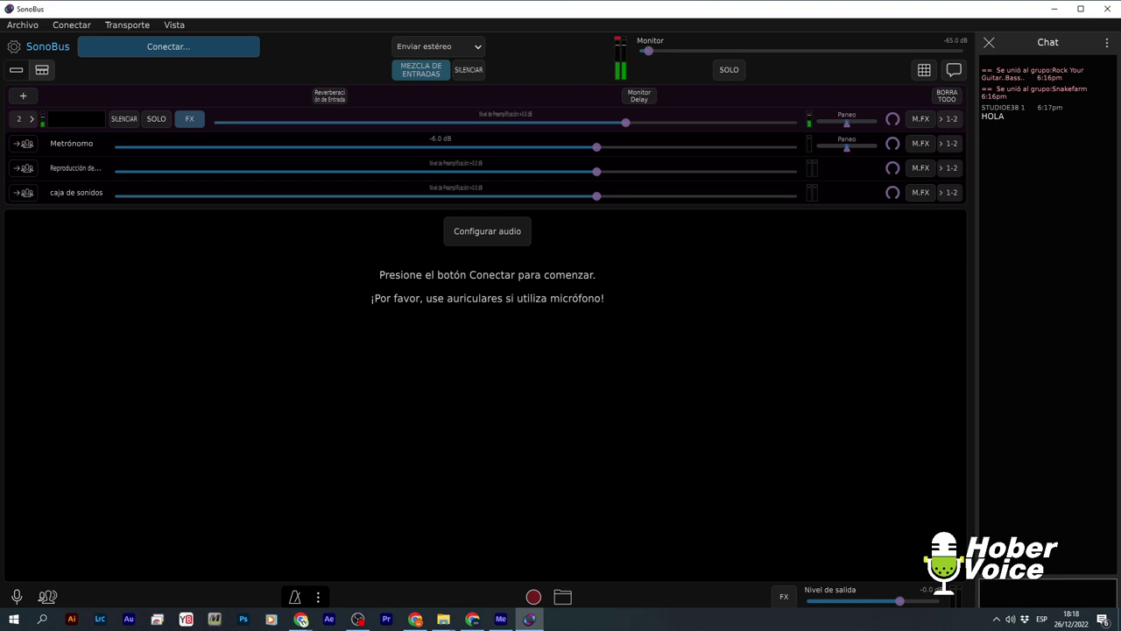
pyautogui.write('FGGFFGFD')
pyautogui.press('Return')
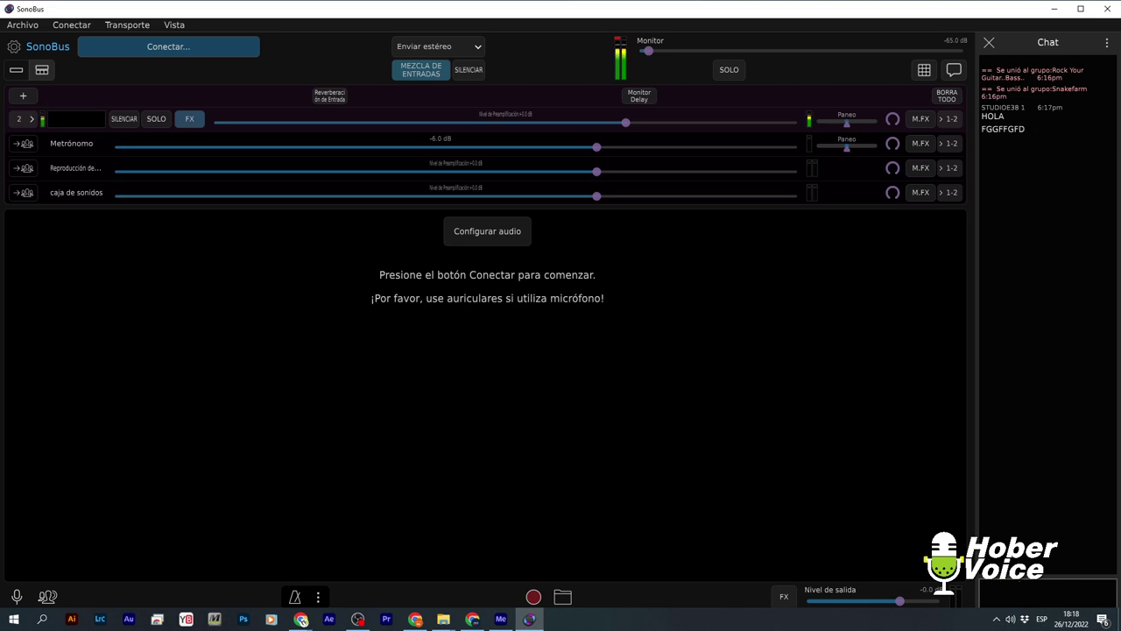
pyautogui.click(989, 44)
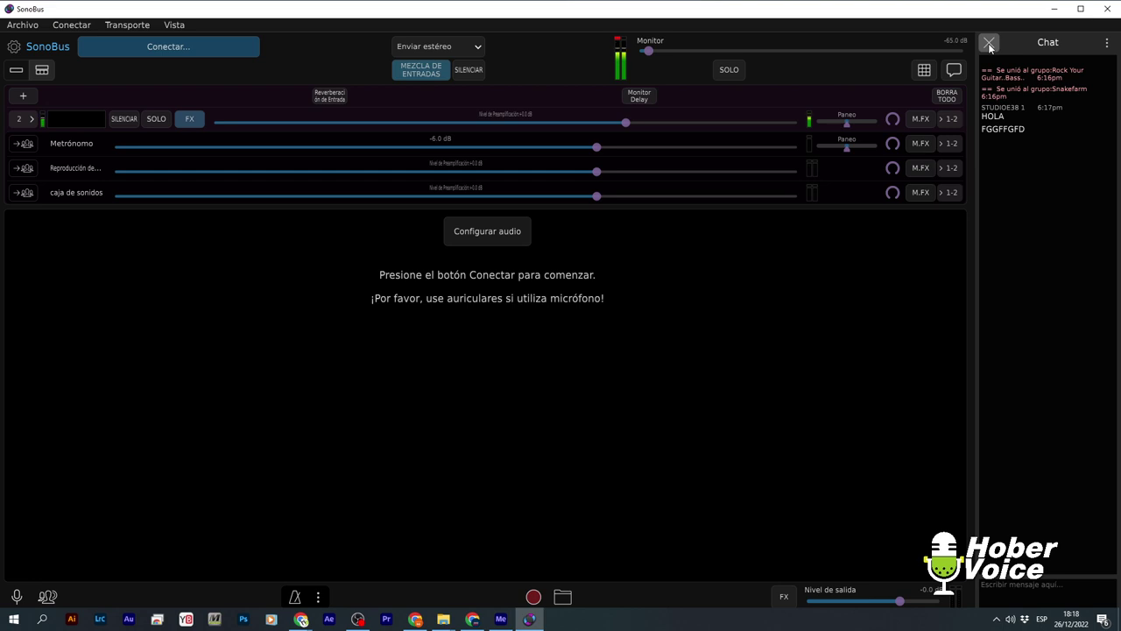
pyautogui.click(988, 44)
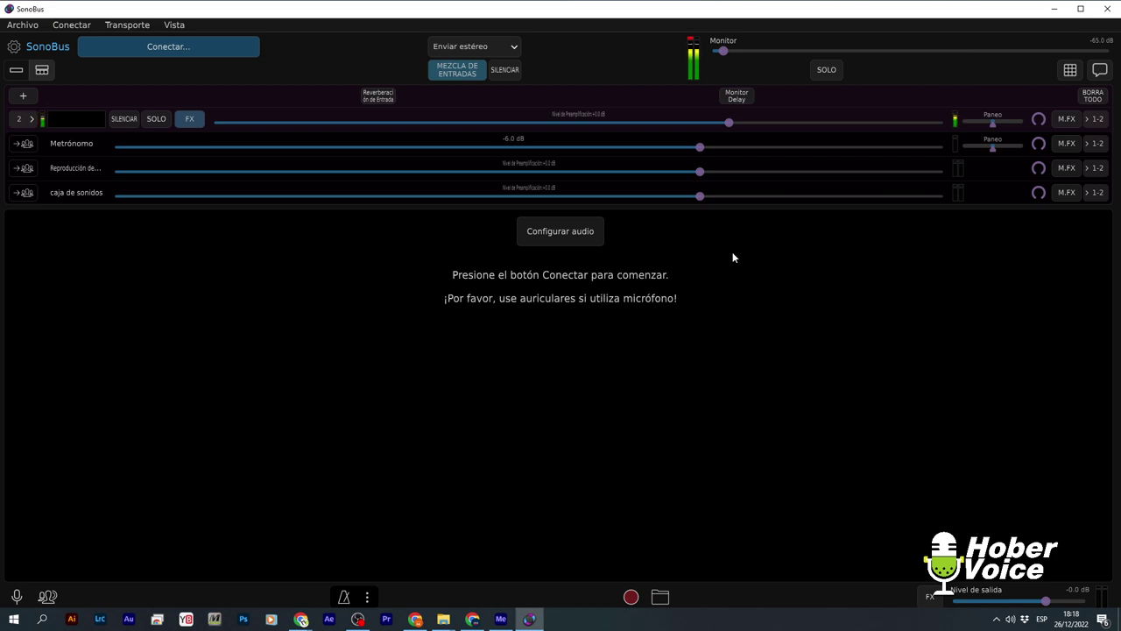
# - View the effects of the first input channel in the input mixer and close them
pyautogui.click(197, 121)
pyautogui.click(197, 121)
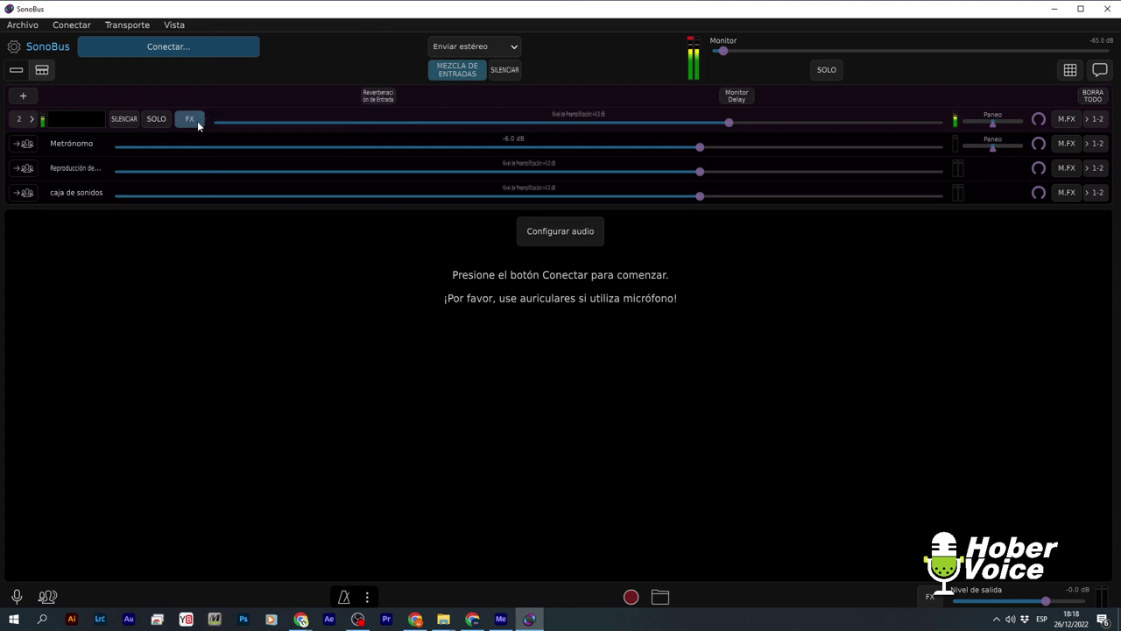